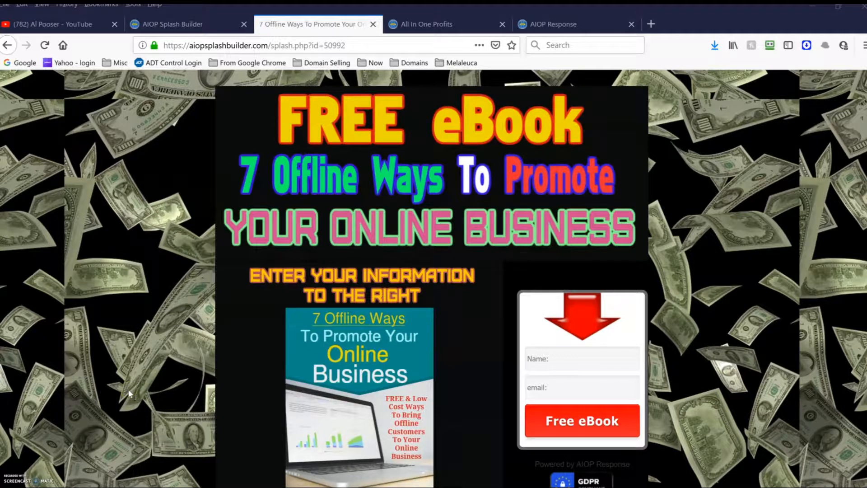
pyautogui.scroll(-5, 130, 393)
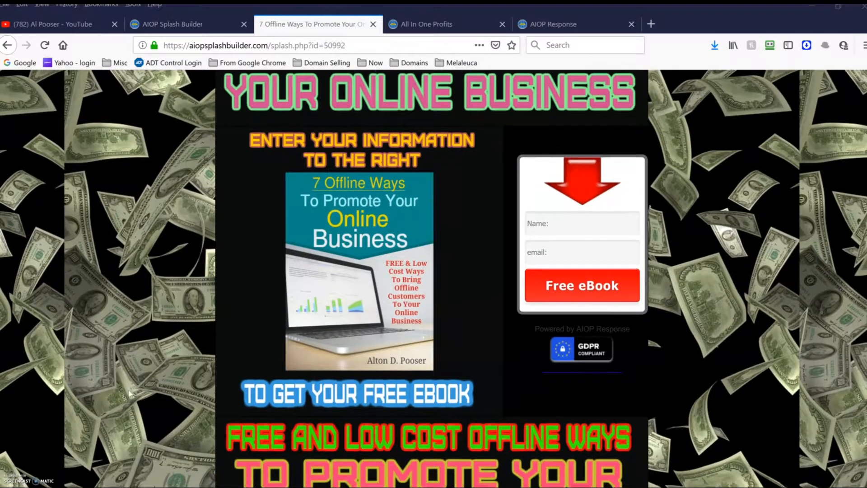
pyautogui.scroll(5, 130, 394)
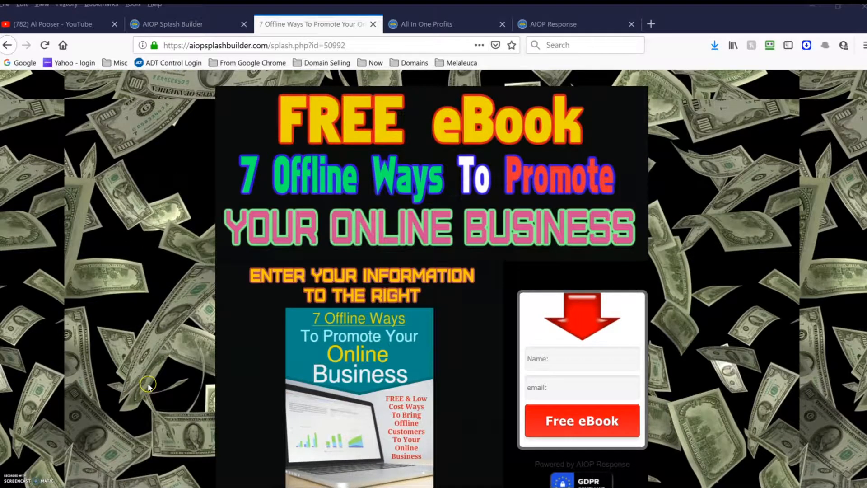
pyautogui.scroll(-2, 149, 386)
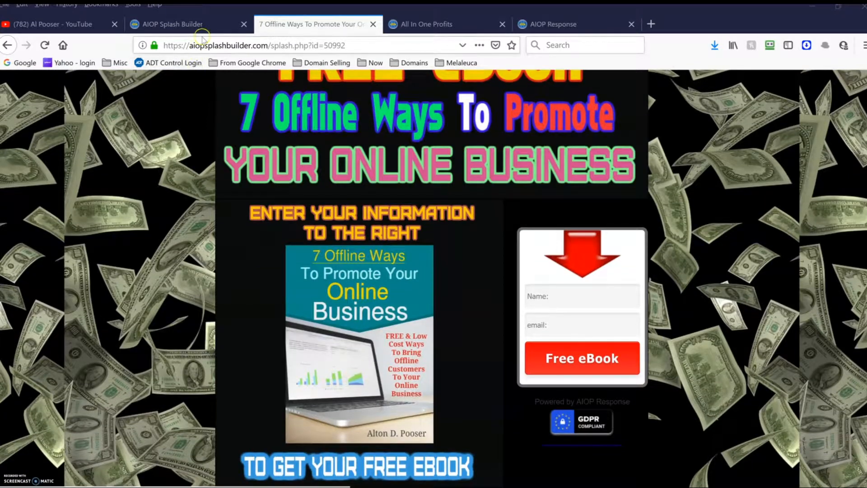
# Create a new splash page named squeezebui in AIOP Splash Builder
pyautogui.click(195, 25)
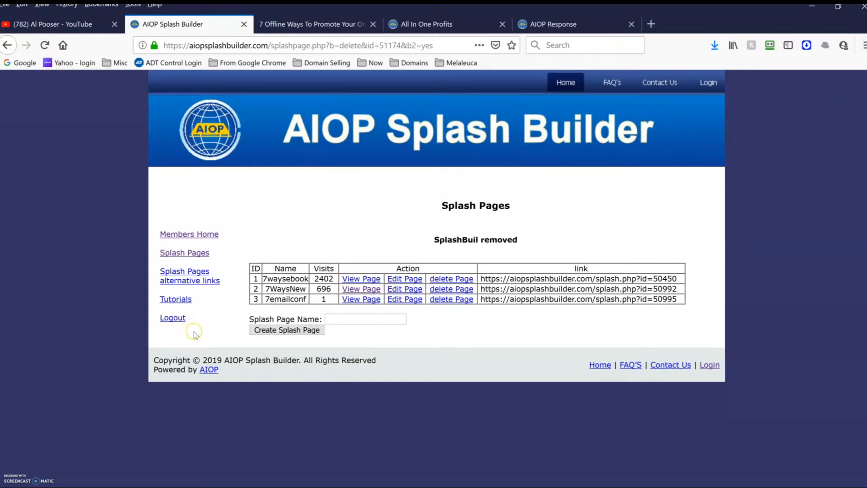
pyautogui.click(341, 317)
pyautogui.write('squeezebui')
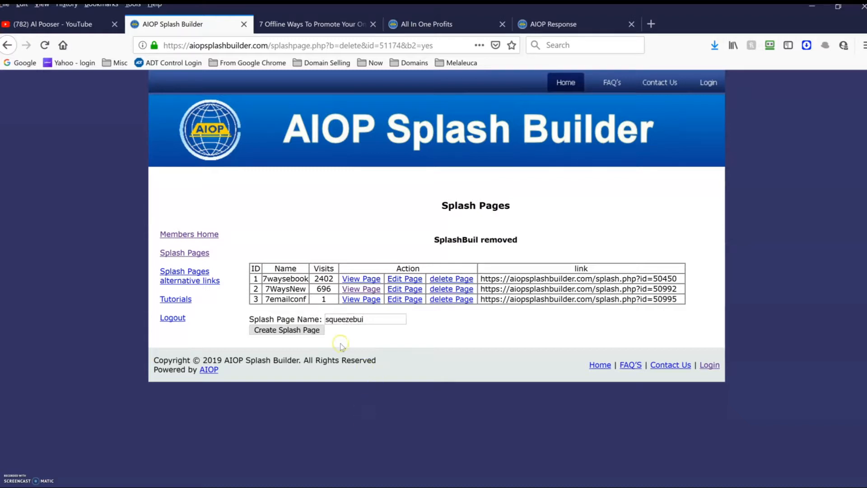
pyautogui.click(289, 333)
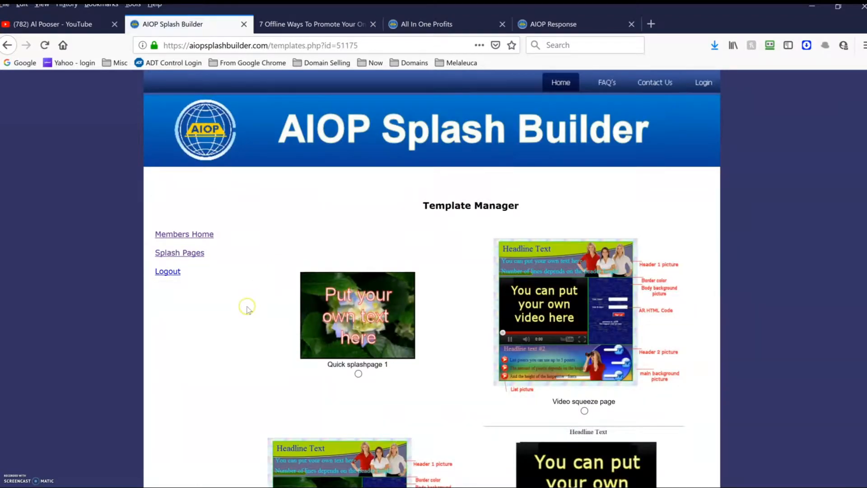
# Compare the templates with the existing eBook page and apply the Picture Squeeze page template to the new splash page
pyautogui.scroll(-3, 237, 282)
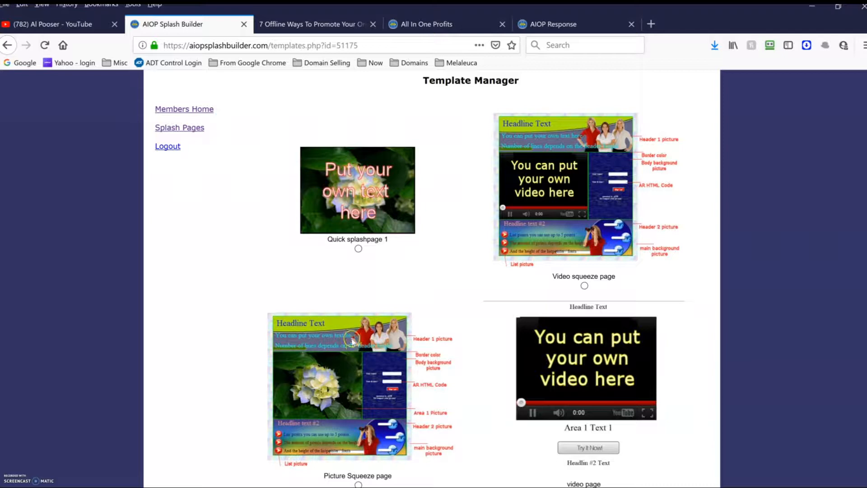
pyautogui.click(333, 25)
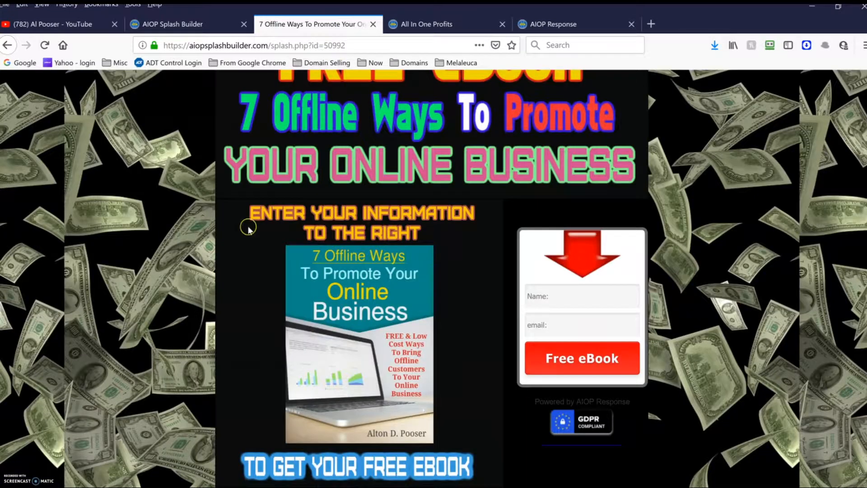
pyautogui.scroll(2, 246, 228)
pyautogui.scroll(-3, 246, 227)
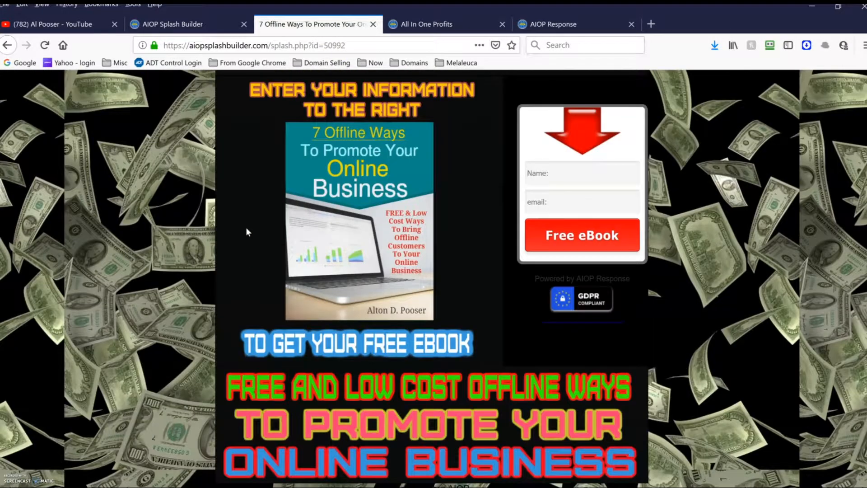
pyautogui.click(197, 23)
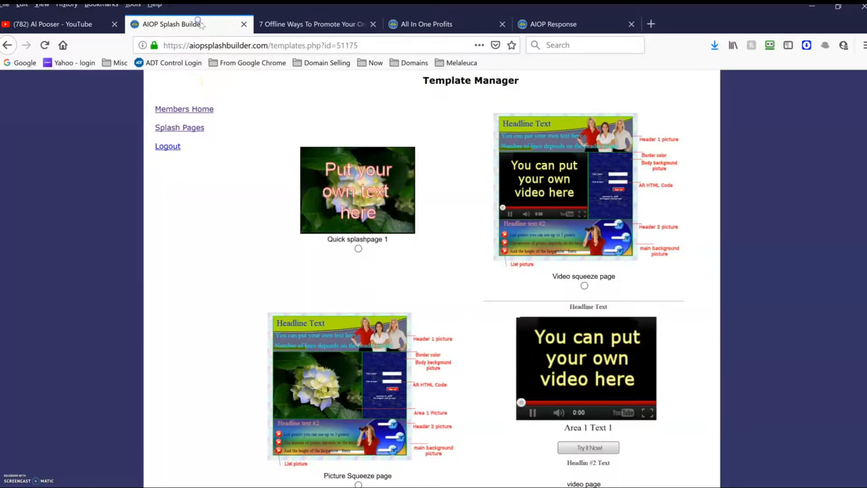
pyautogui.scroll(-5, 281, 296)
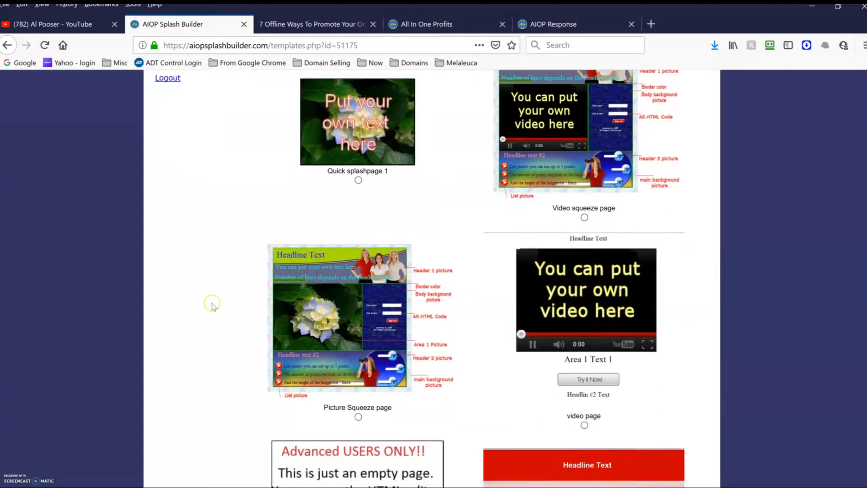
pyautogui.scroll(-3, 214, 316)
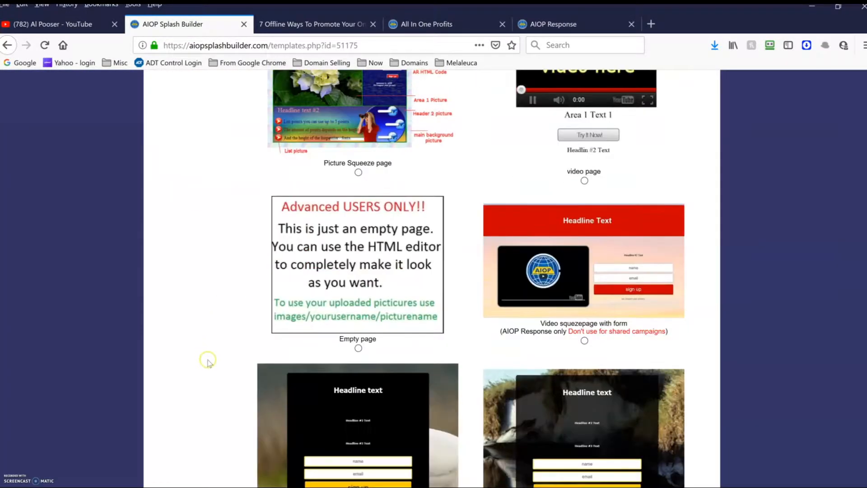
pyautogui.scroll(3, 218, 287)
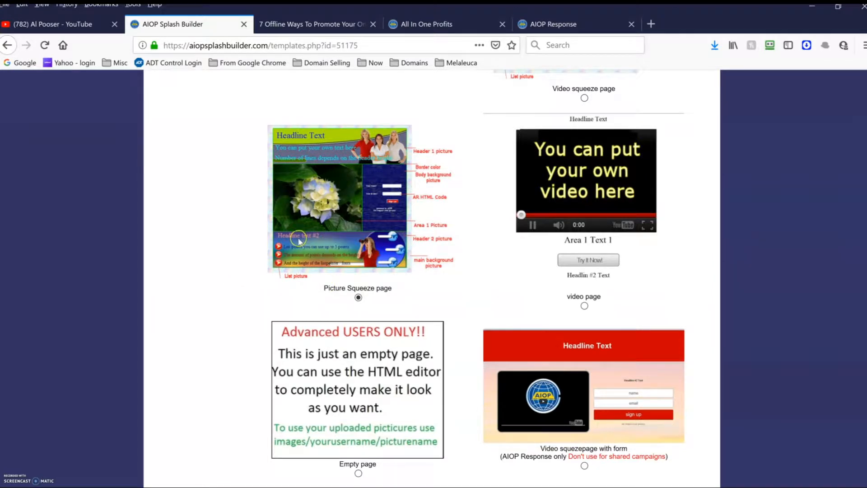
pyautogui.scroll(-6, 246, 316)
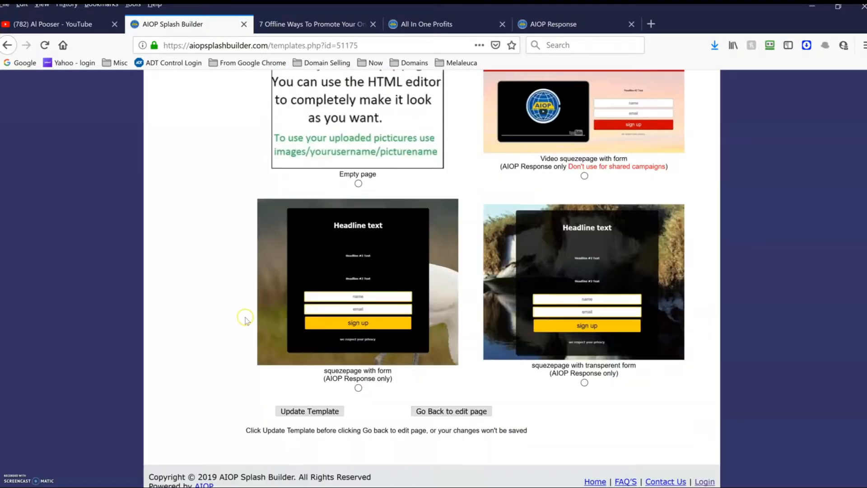
pyautogui.click(316, 411)
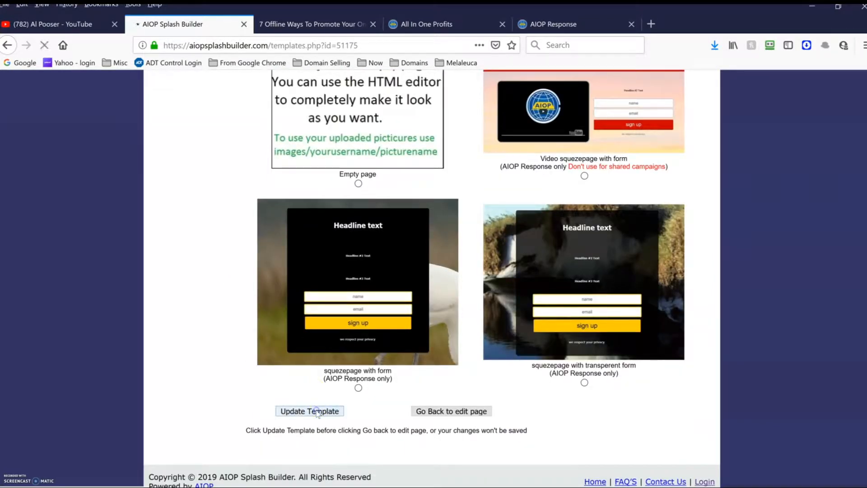
# Leave the template manager and return to editing the new splash page's settings
pyautogui.scroll(-2, 310, 316)
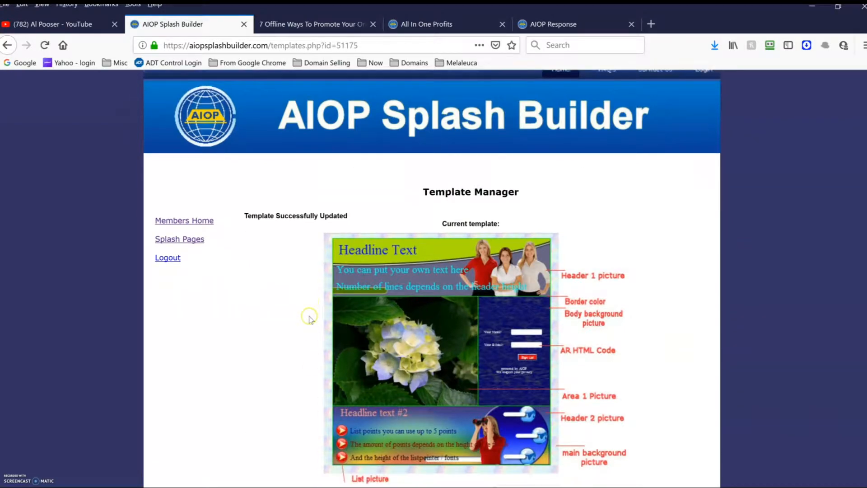
pyautogui.scroll(-8, 444, 253)
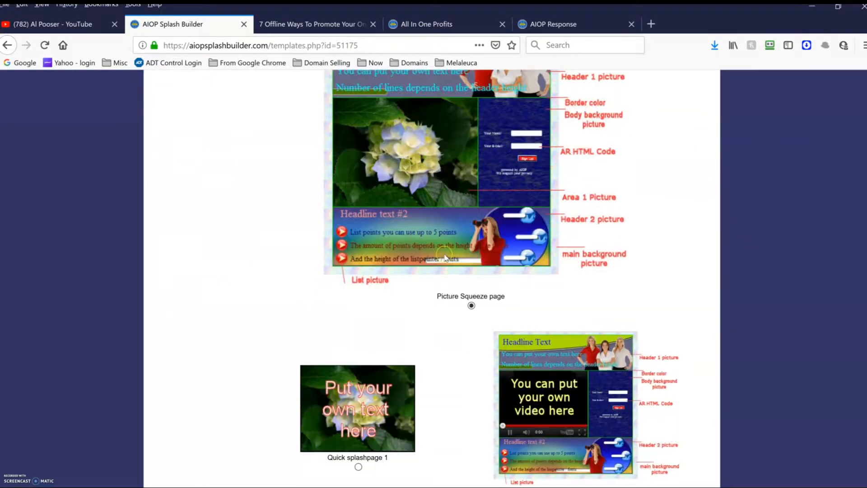
pyautogui.scroll(-10, 445, 258)
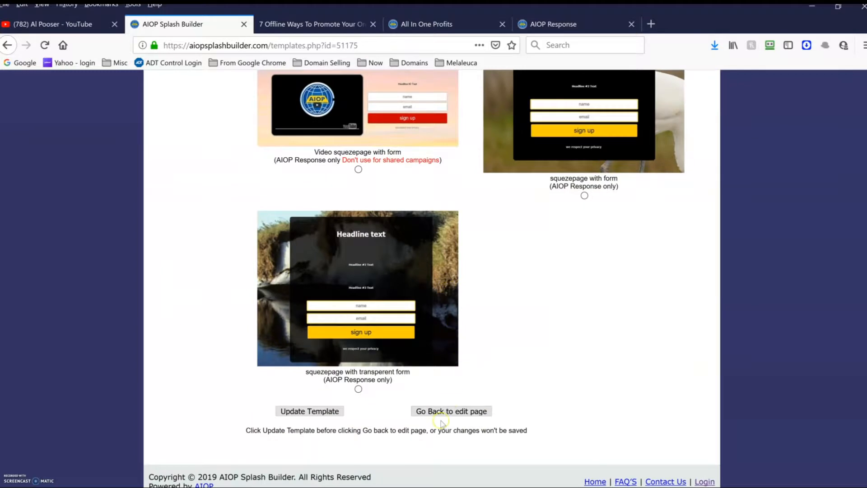
pyautogui.click(440, 411)
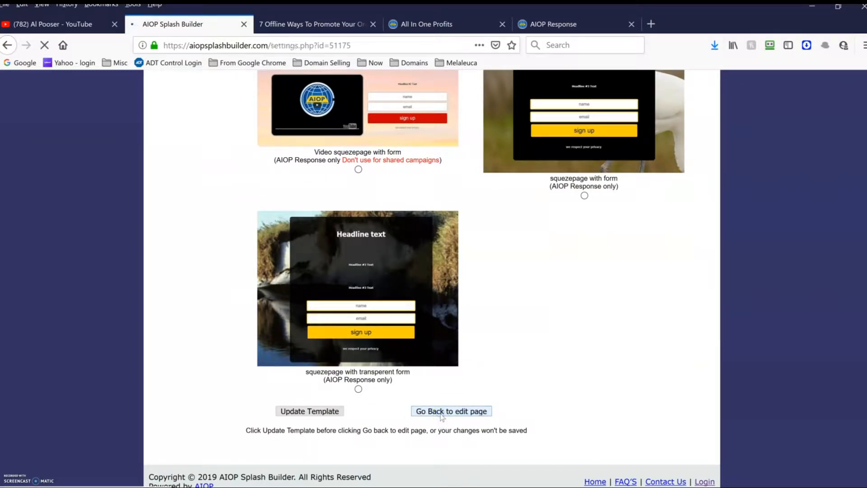
# Set the meta title to "7 Offline Ways To Promote Your Online Business"
pyautogui.scroll(-5, 273, 335)
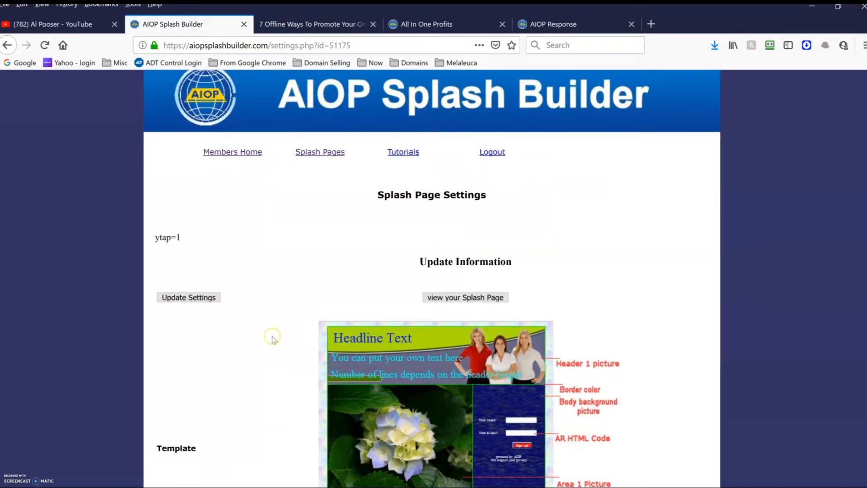
pyautogui.scroll(-3, 273, 339)
pyautogui.click(283, 290)
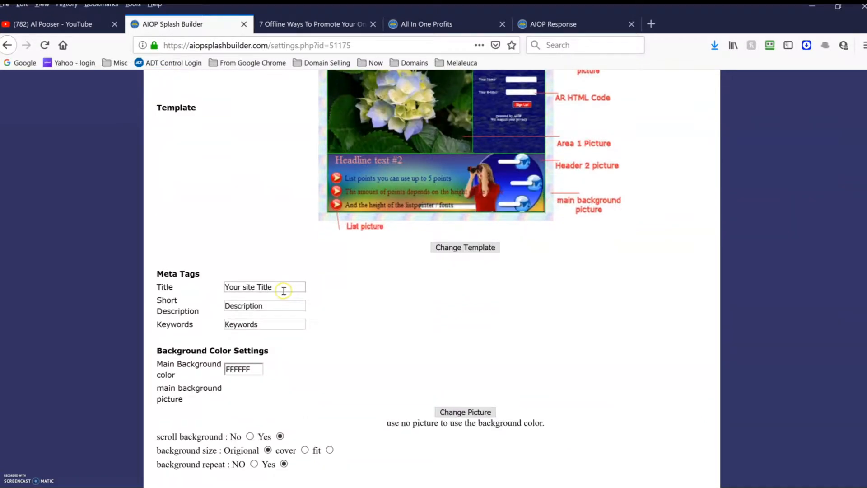
pyautogui.moveTo(283, 290); pyautogui.dragTo(212, 290)
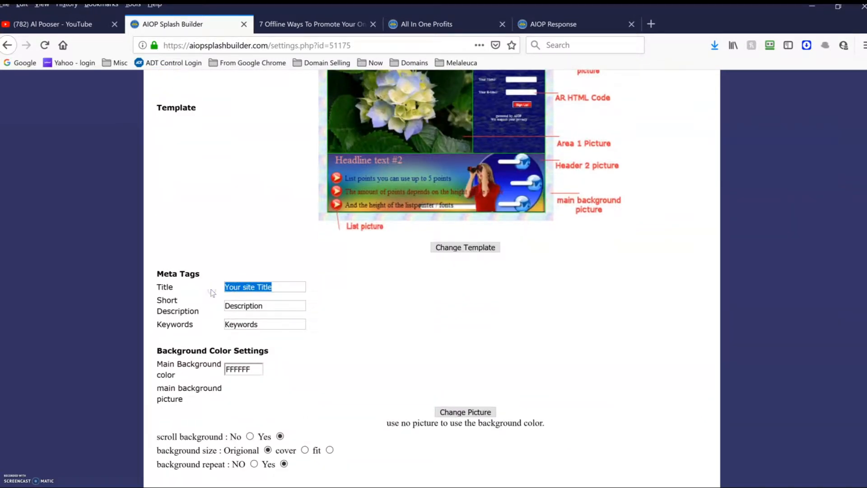
pyautogui.write('&')
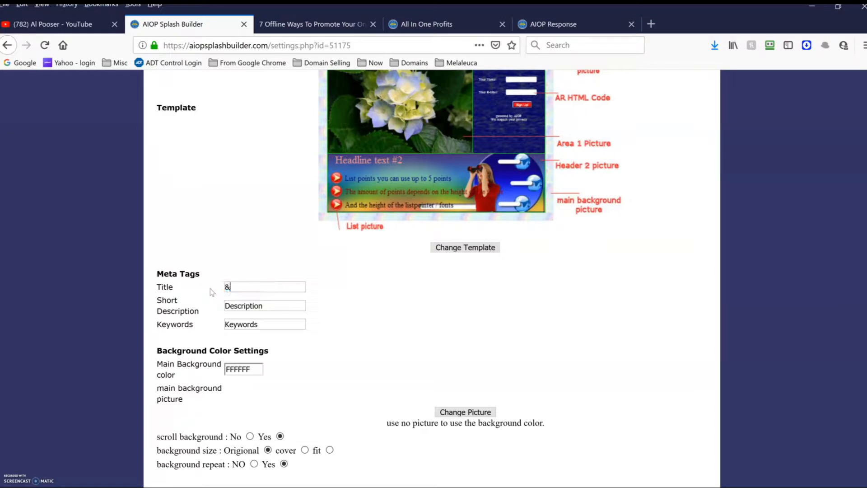
pyautogui.write(' Offline ')
pyautogui.write('Ways To Promote You')
pyautogui.write('r Onli')
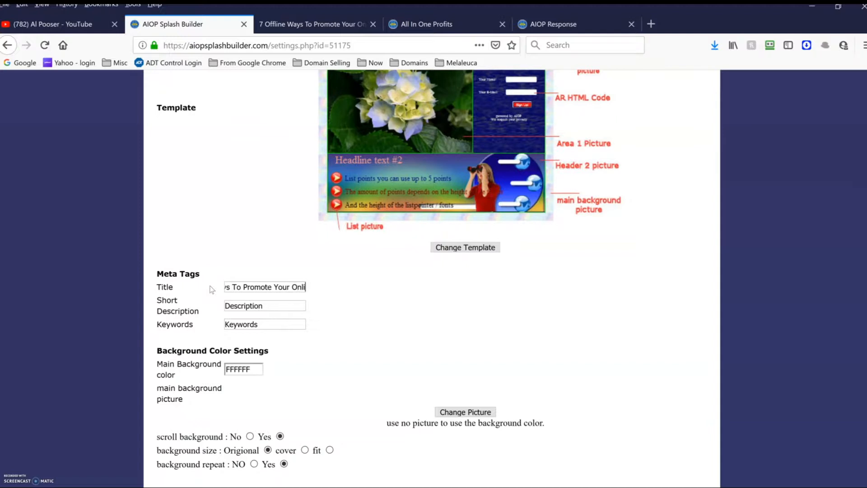
pyautogui.write('ne Business')
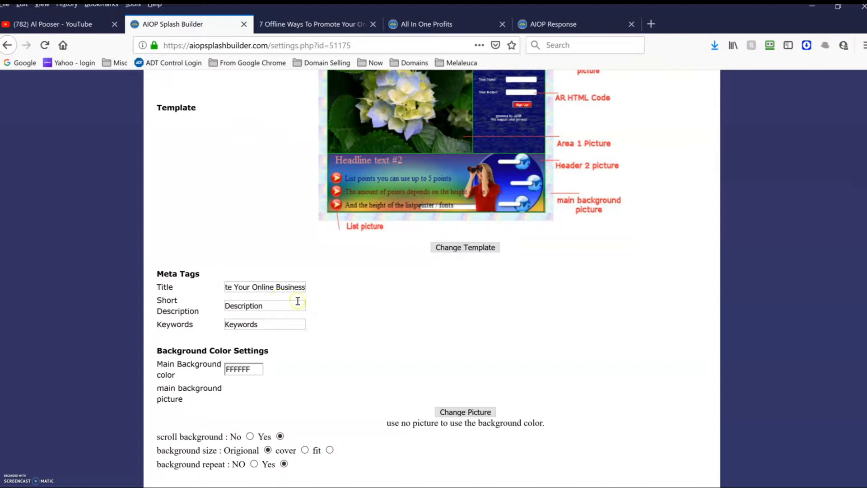
# Set the meta short description to "Offline Ways To Promtote Your Online Business"
pyautogui.click(273, 304)
pyautogui.doubleClick(255, 306)
pyautogui.write('Offl')
pyautogui.write('ine Ways To Promtote Your ')
pyautogui.write('Onlin')
pyautogui.press('BackSpace')
pyautogui.press('BackSpace')
pyautogui.press('BackSpace')
pyautogui.press('BackSpace')
pyautogui.write('nline Business')
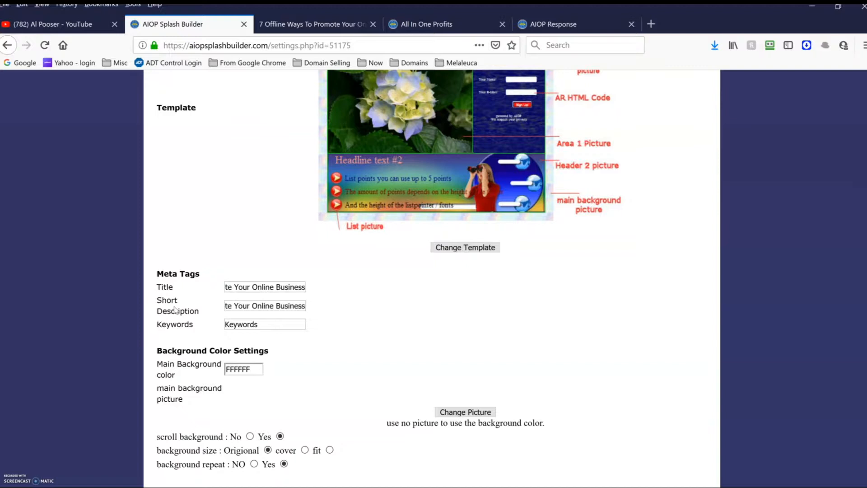
# Set the meta keywords to "online advertising" and save the splash page settings
pyautogui.moveTo(259, 325); pyautogui.dragTo(161, 330)
pyautogui.write('o')
pyautogui.scroll(-3, 332, 304)
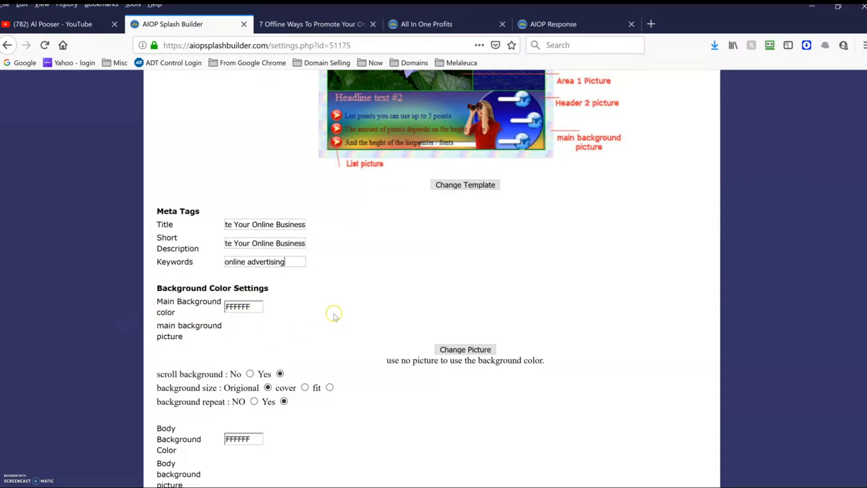
pyautogui.scroll(-6, 333, 316)
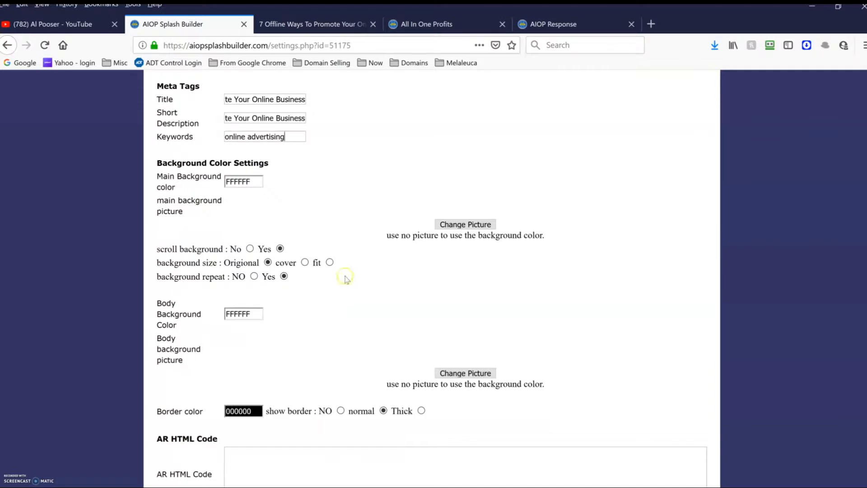
pyautogui.scroll(-20, 267, 327)
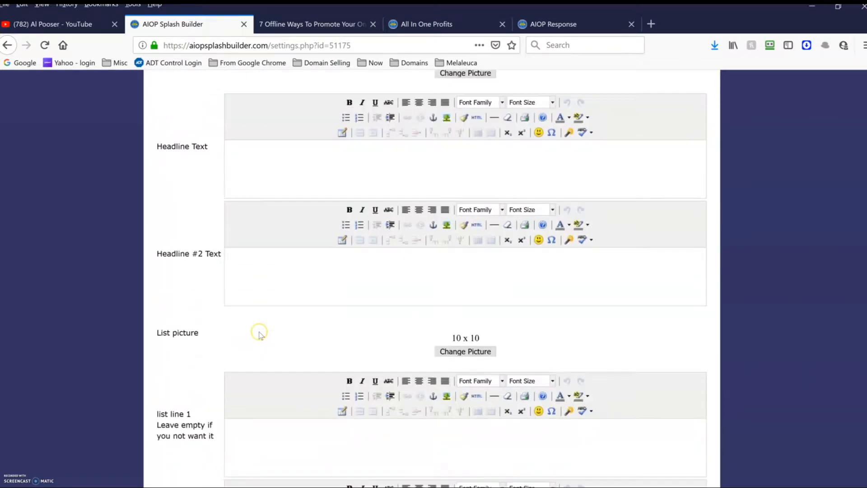
pyautogui.scroll(-5, 258, 336)
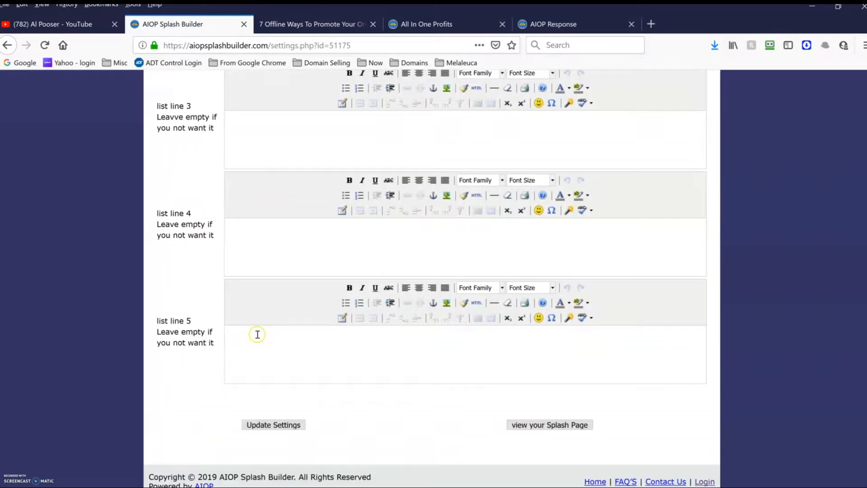
pyautogui.click(285, 427)
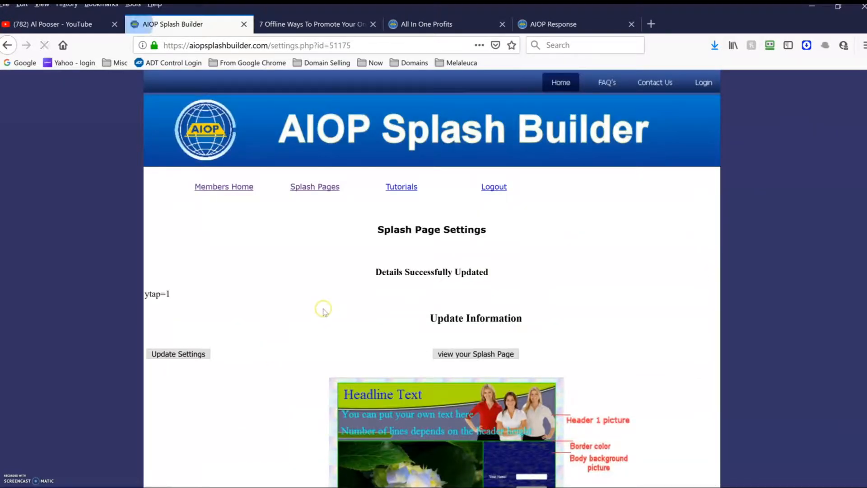
# Open the picture selection for the main background and list the uploaded pictures category
pyautogui.scroll(-10, 286, 306)
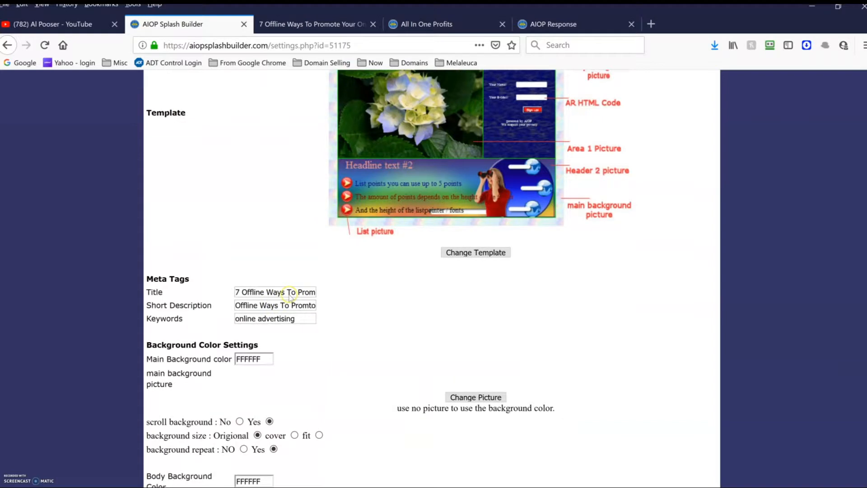
pyautogui.scroll(-2, 331, 335)
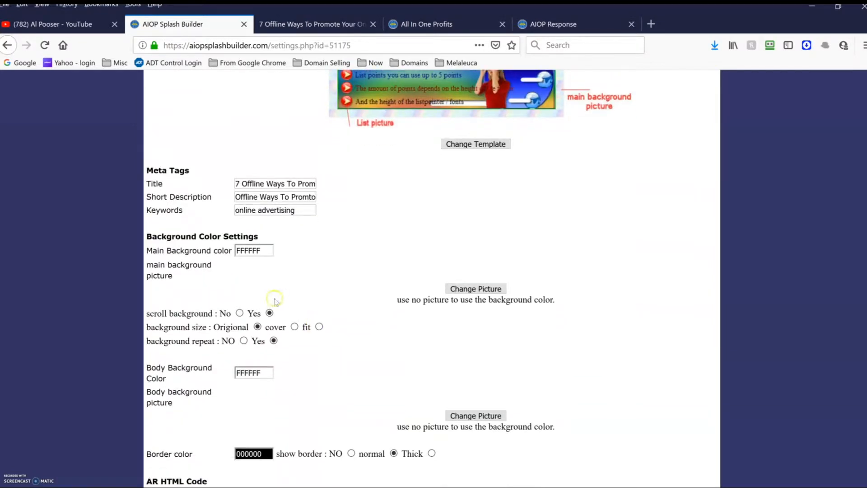
pyautogui.click(468, 289)
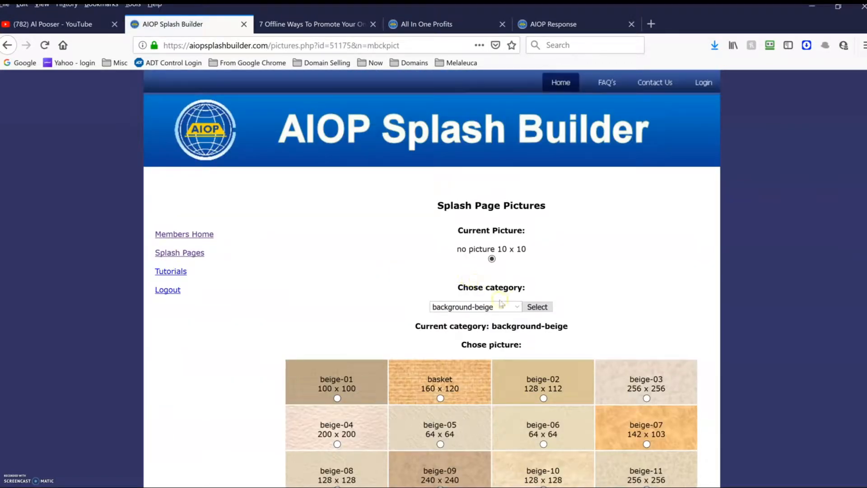
pyautogui.click(515, 307)
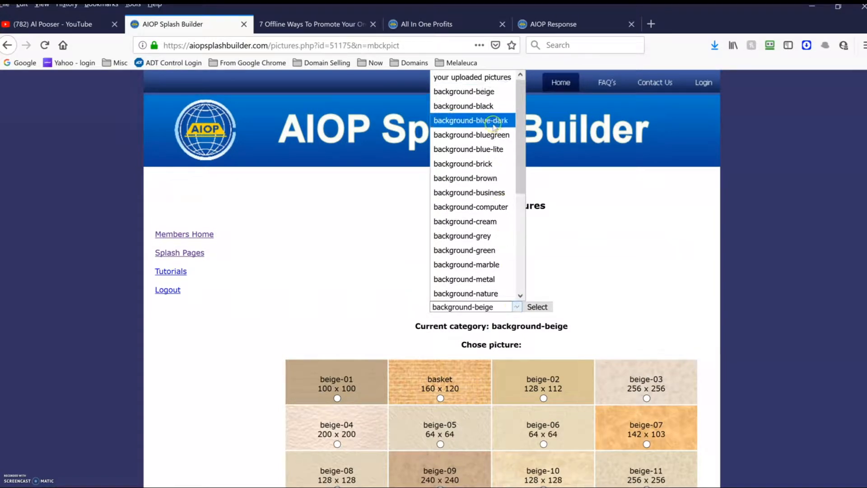
pyautogui.click(483, 80)
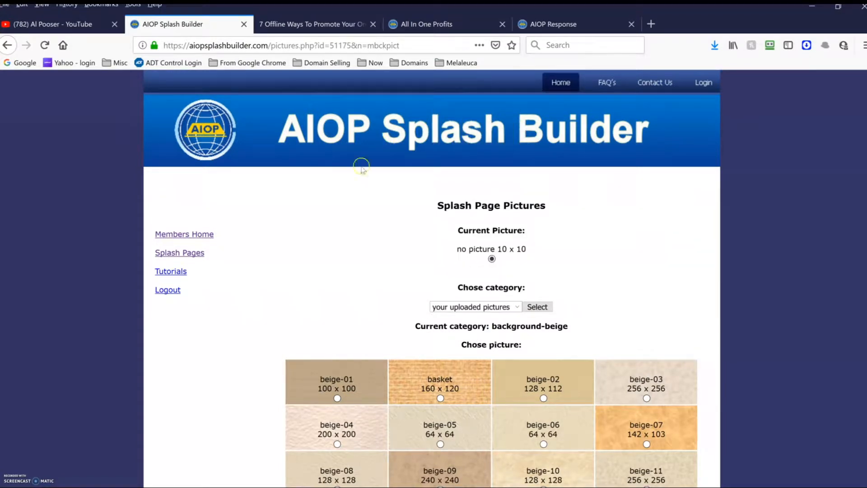
pyautogui.click(544, 307)
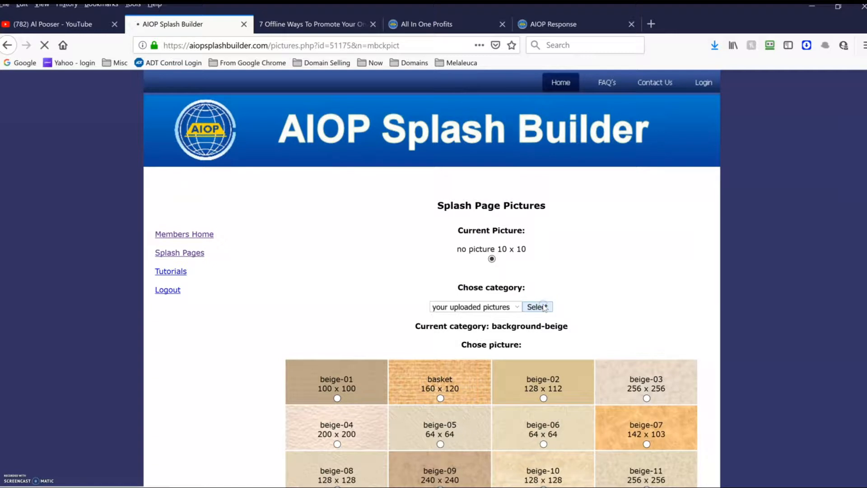
# Apply flying_money.jpg as the main background picture and return to the splash page settings
pyautogui.scroll(-3, 267, 298)
pyautogui.scroll(-1, 268, 298)
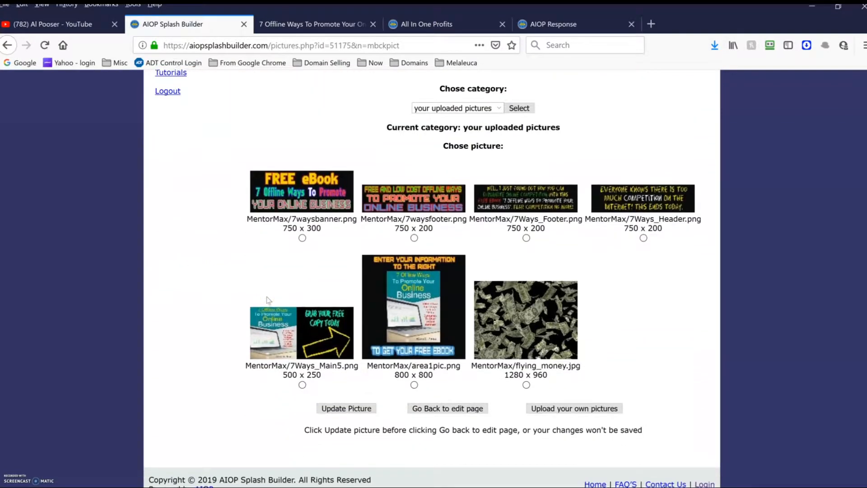
pyautogui.click(526, 382)
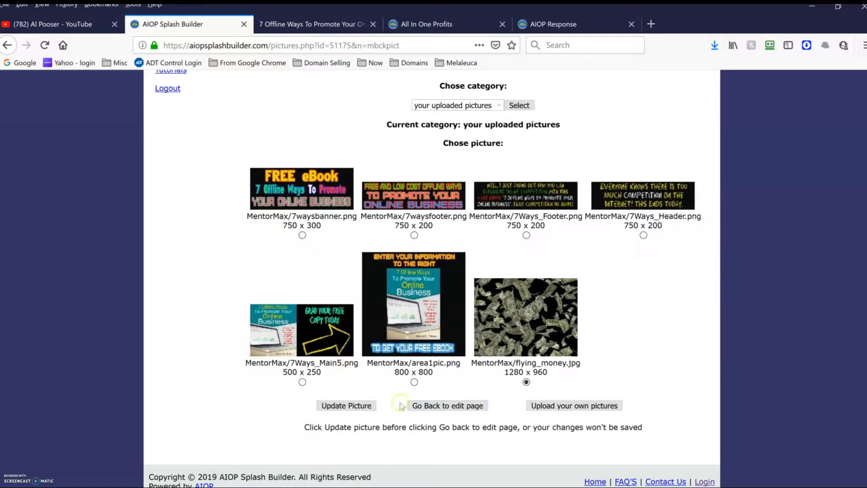
pyautogui.click(347, 405)
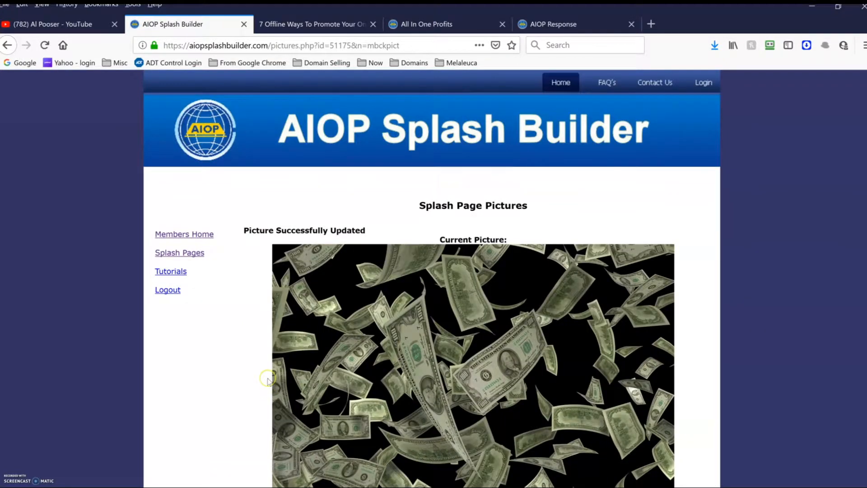
pyautogui.scroll(-5, 267, 388)
pyautogui.scroll(-3, 270, 382)
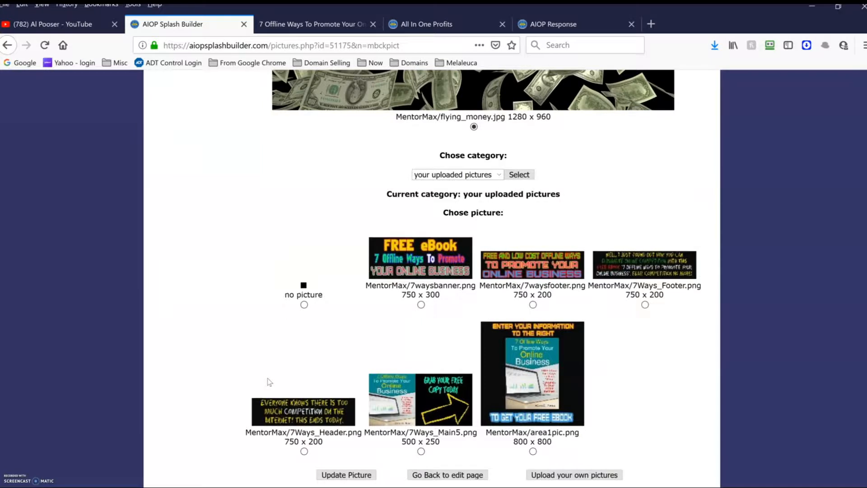
pyautogui.scroll(-2, 269, 382)
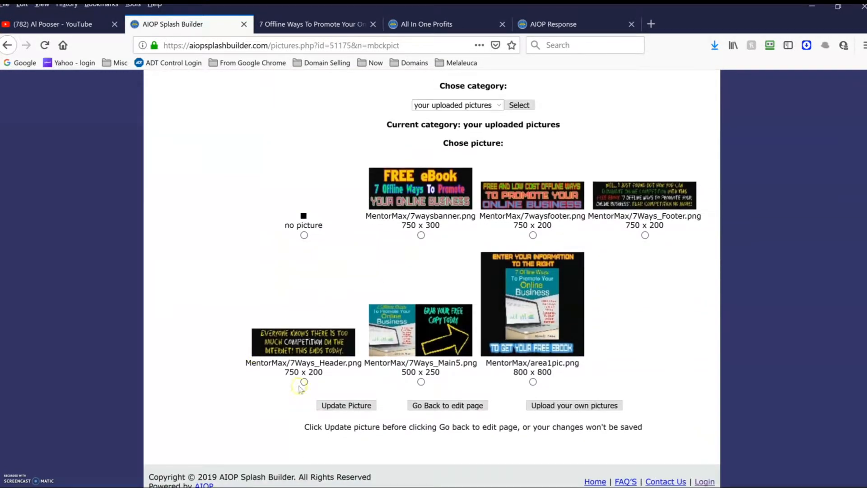
pyautogui.click(346, 405)
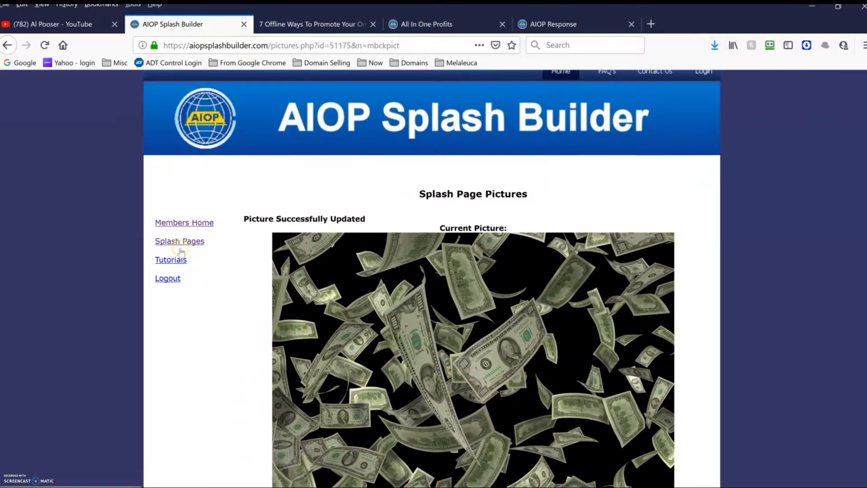
pyautogui.scroll(-9, 180, 251)
pyautogui.click(441, 405)
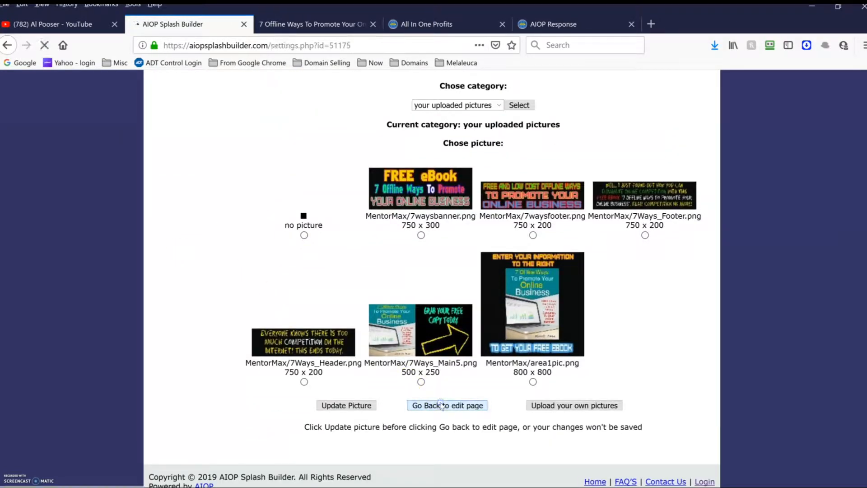
# Review the splash page settings and the template diagram to see where the header and area pictures belong
pyautogui.scroll(-5, 221, 286)
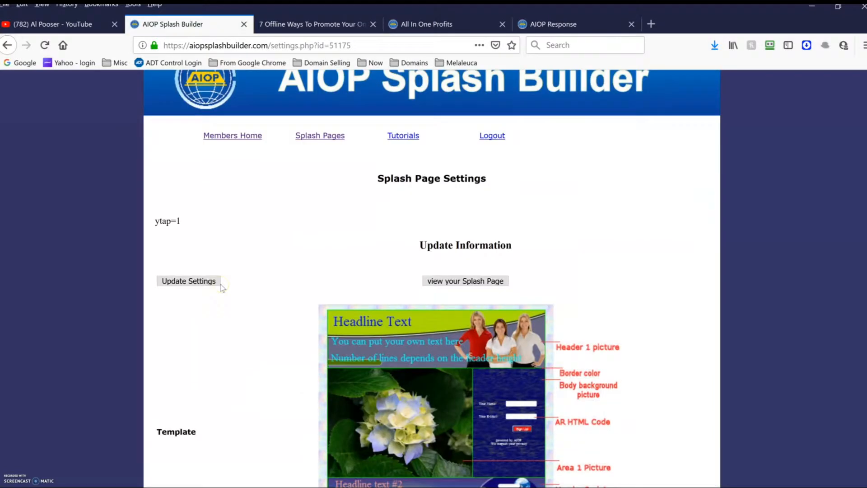
pyautogui.scroll(-5, 221, 288)
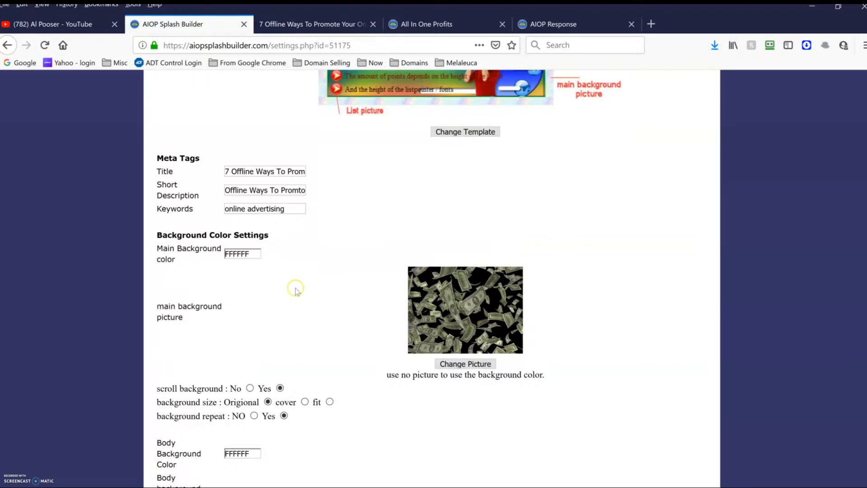
pyautogui.scroll(-20, 303, 262)
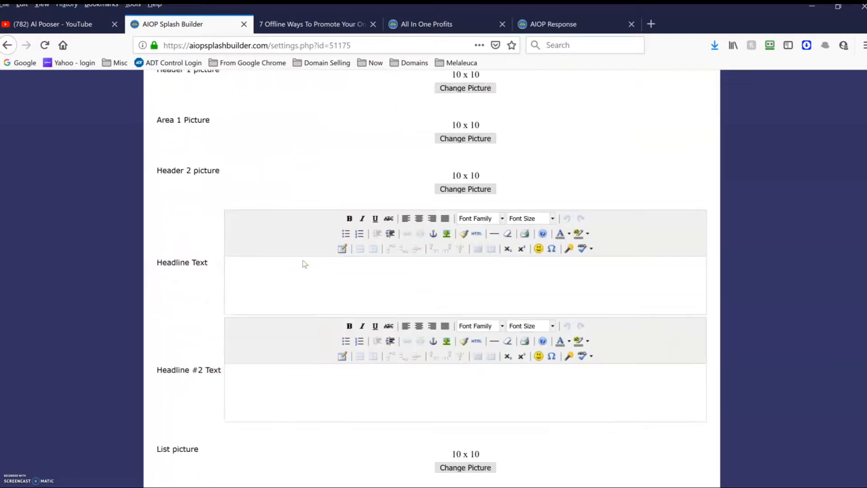
pyautogui.scroll(20, 303, 263)
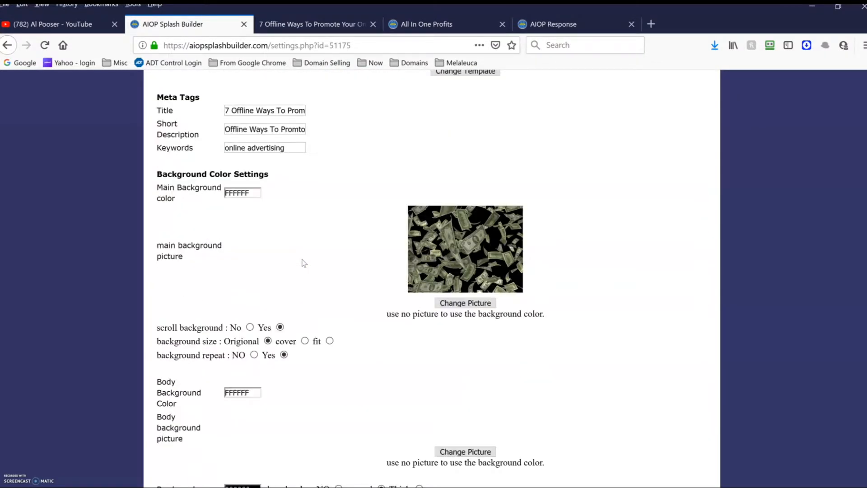
pyautogui.scroll(-5, 303, 262)
pyautogui.scroll(10, 313, 248)
pyautogui.scroll(-2, 339, 271)
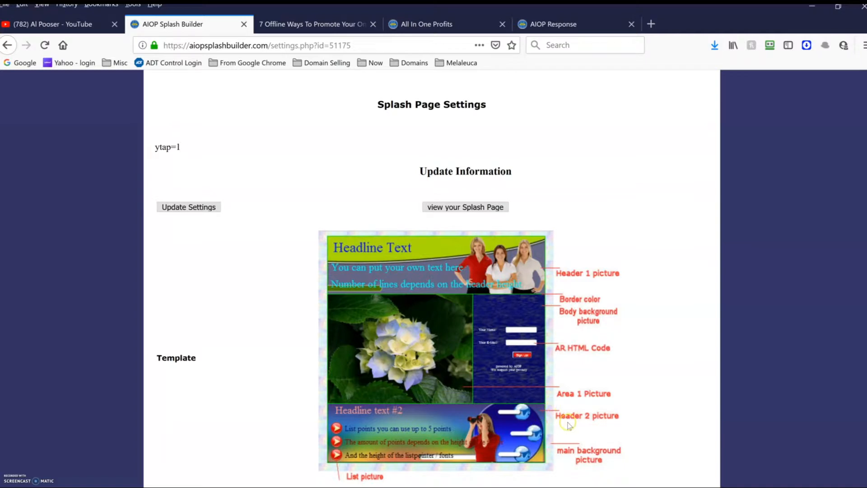
pyautogui.scroll(-1, 276, 320)
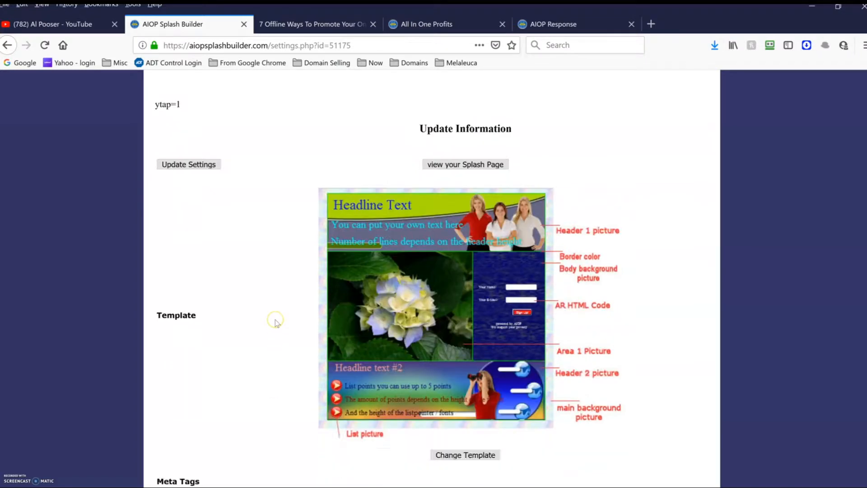
pyautogui.scroll(-6, 276, 320)
pyautogui.scroll(5, 277, 320)
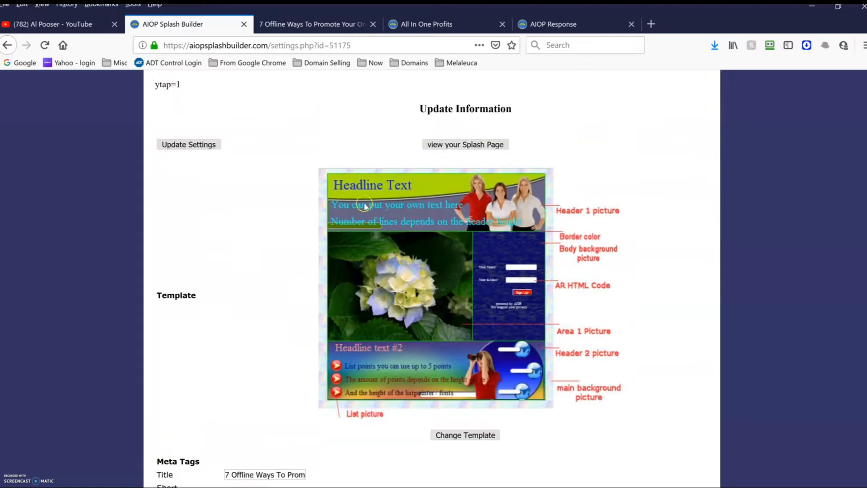
# Open the picture selection for Header 1 and list the uploaded pictures category
pyautogui.scroll(-8, 211, 286)
pyautogui.scroll(-4, 211, 286)
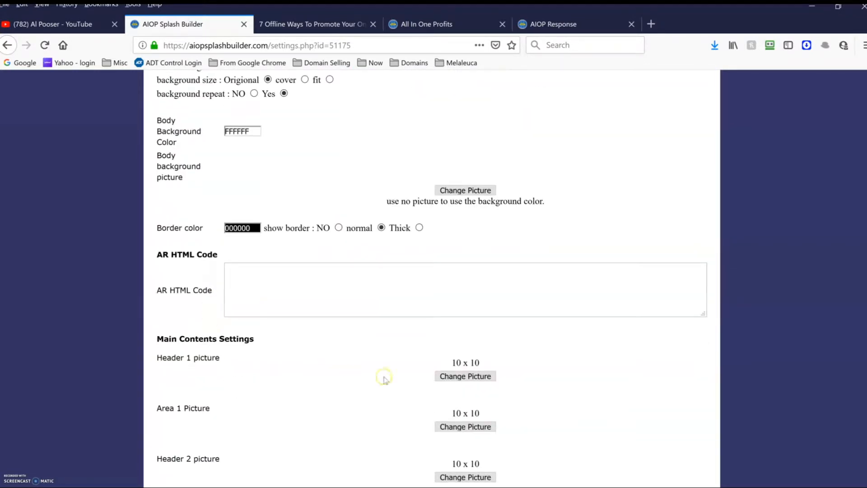
pyautogui.click(466, 378)
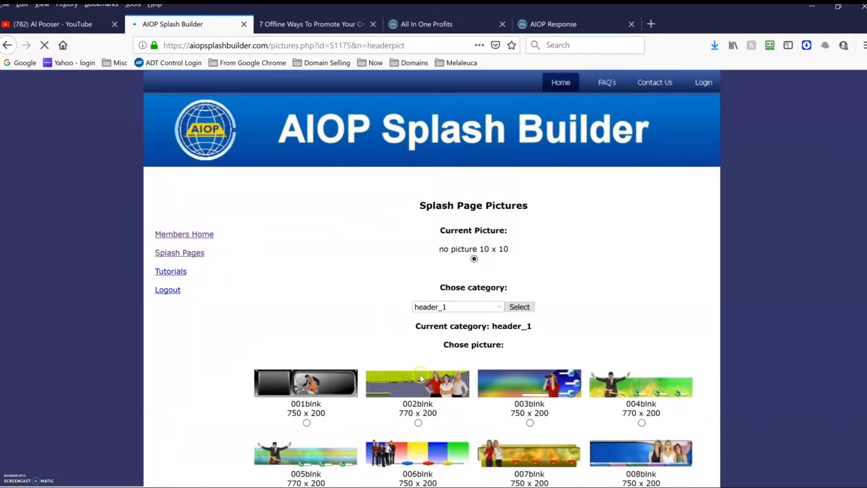
pyautogui.scroll(-2, 396, 316)
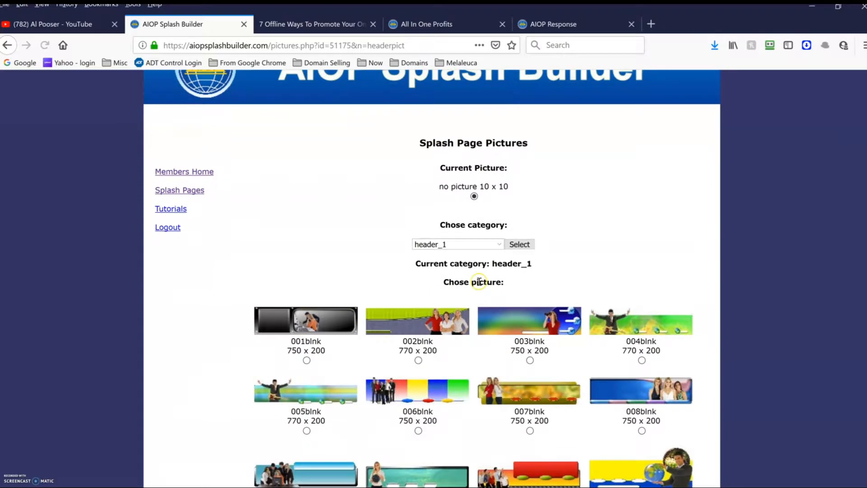
pyautogui.click(496, 246)
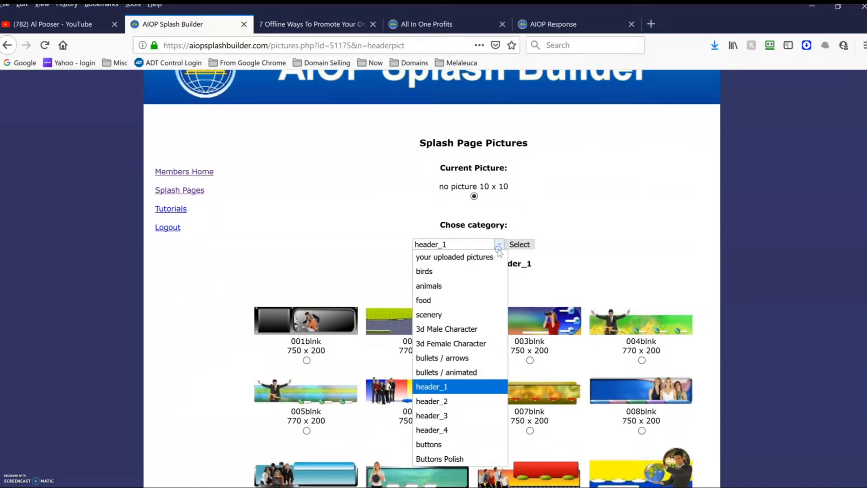
pyautogui.click(470, 257)
pyautogui.click(520, 245)
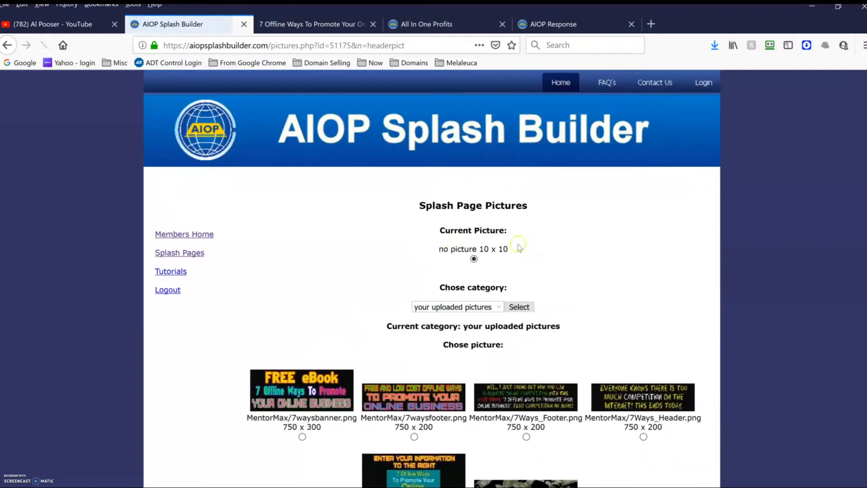
# Apply 7waysbanner.png as the Header 1 picture and return to the splash page settings
pyautogui.scroll(-3, 319, 253)
pyautogui.scroll(-1, 307, 289)
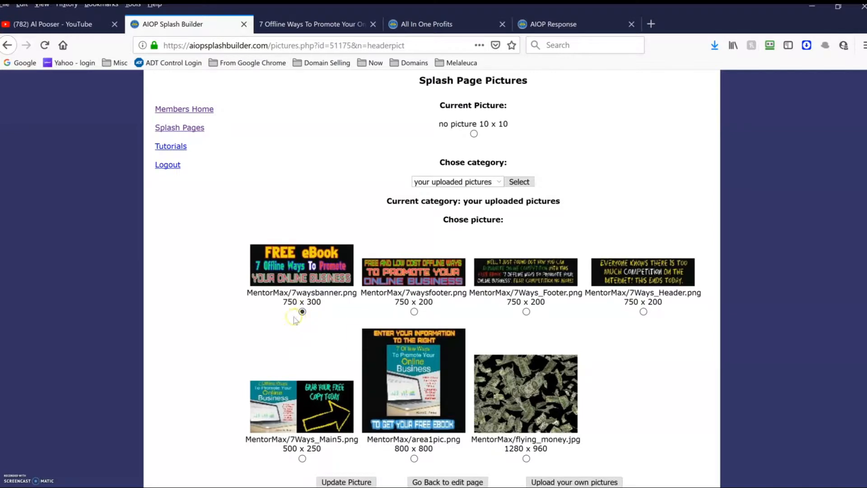
pyautogui.scroll(-3, 284, 311)
pyautogui.click(344, 404)
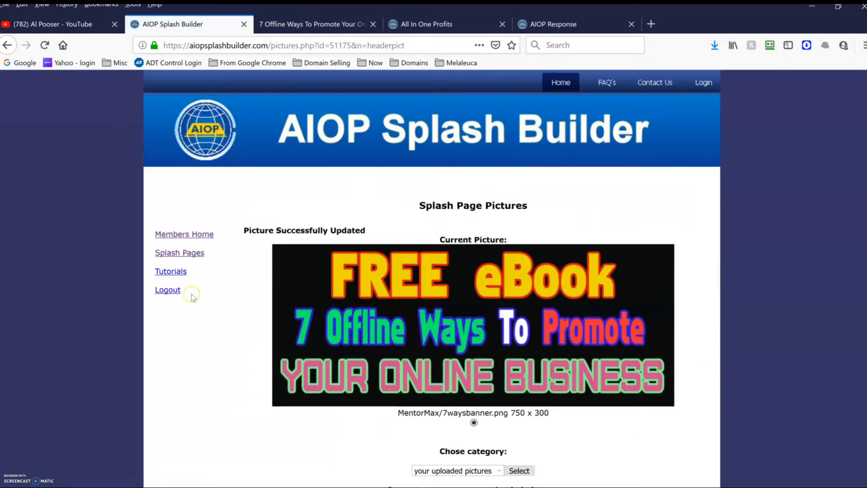
pyautogui.scroll(-5, 192, 296)
pyautogui.scroll(-5, 192, 296)
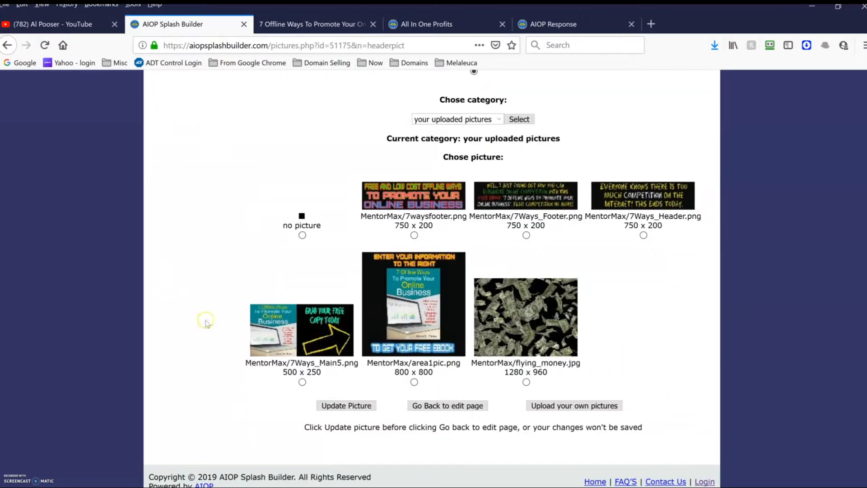
pyautogui.click(429, 405)
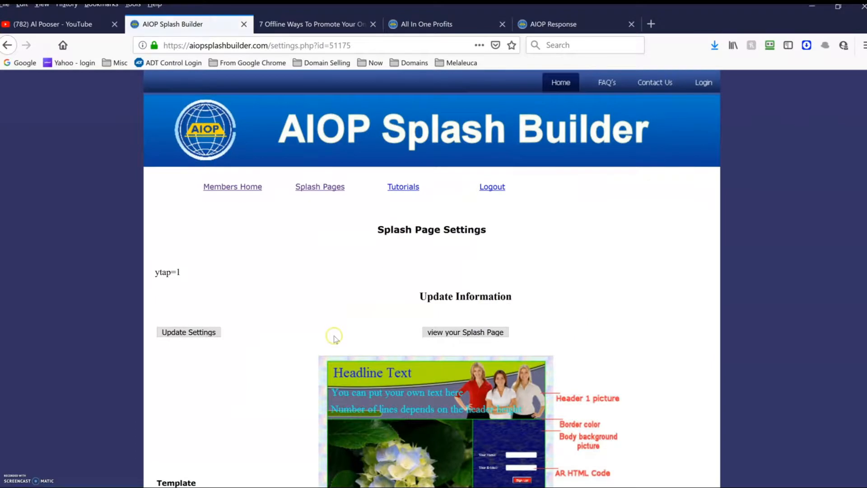
# Open the Area 1 picture selection and apply the uploaded area1pic.png
pyautogui.scroll(-3, 334, 337)
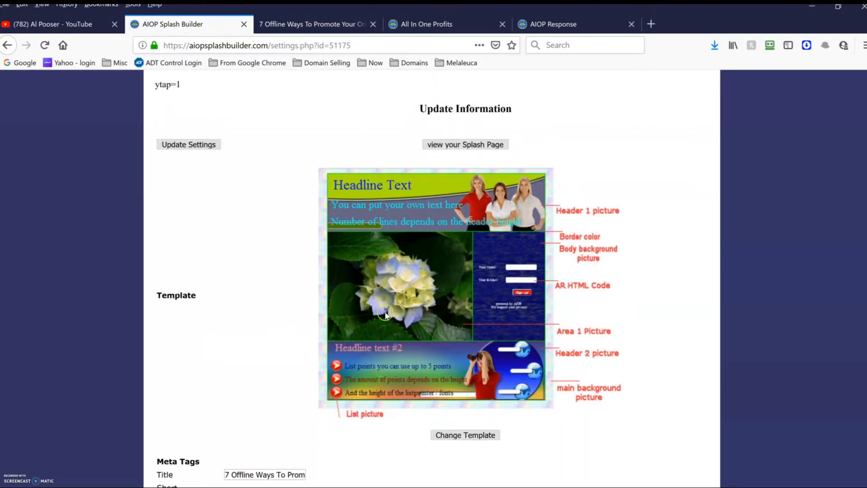
pyautogui.click(404, 375)
pyautogui.scroll(-7, 270, 288)
pyautogui.scroll(-9, 270, 291)
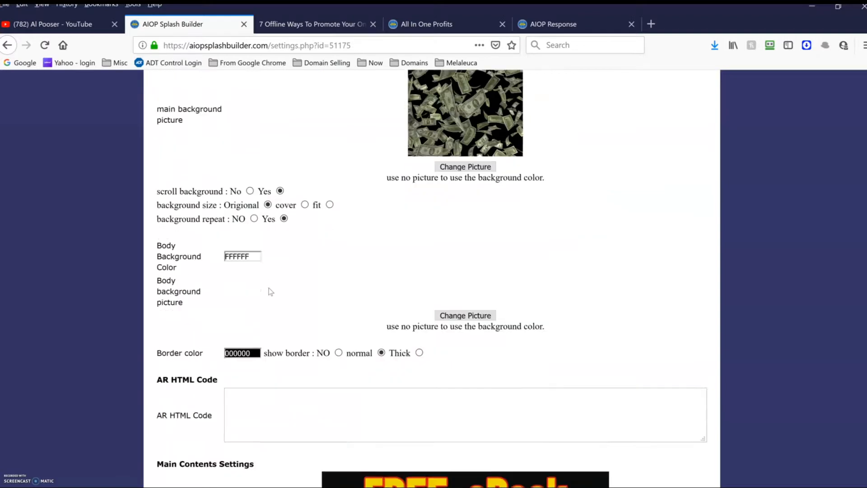
pyautogui.scroll(-2, 258, 316)
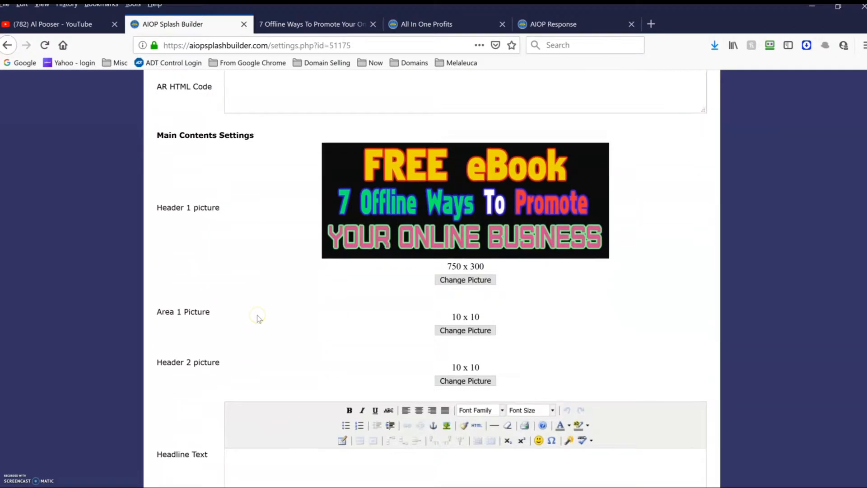
pyautogui.click(452, 286)
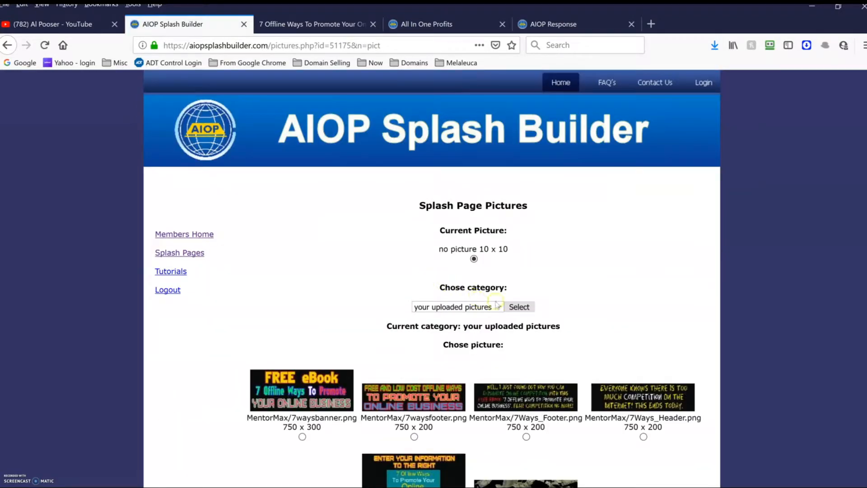
pyautogui.scroll(-4, 393, 294)
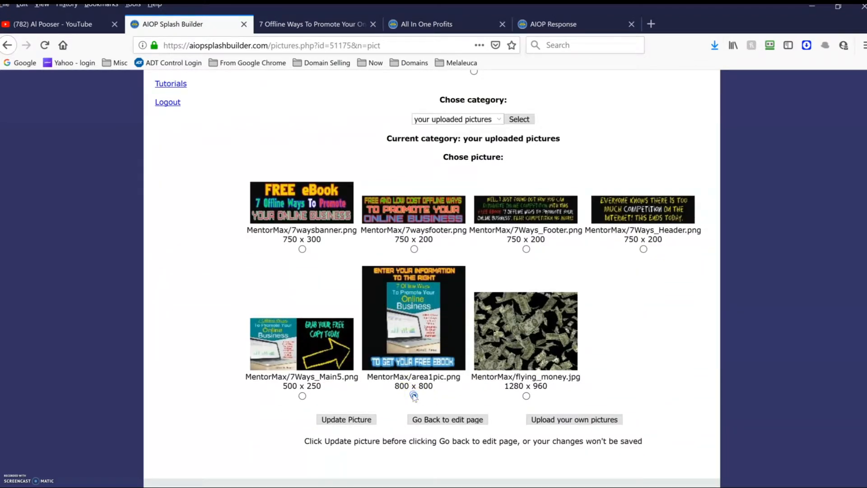
pyautogui.click(357, 420)
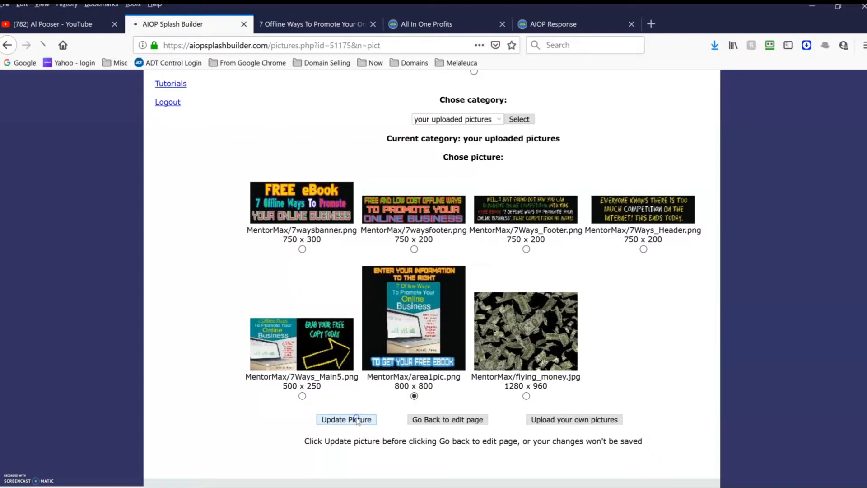
# Leave the Area 1 picture selection and return to the splash page settings
pyautogui.scroll(-2, 331, 299)
pyautogui.scroll(-10, 330, 301)
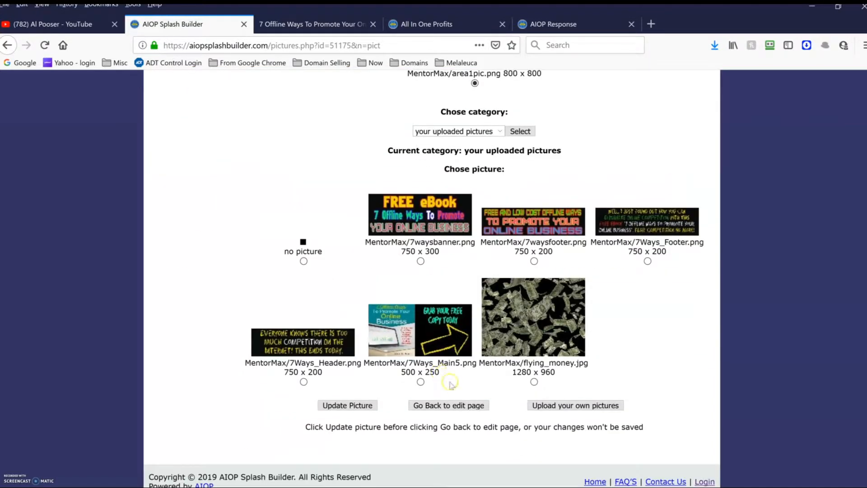
pyautogui.click(449, 406)
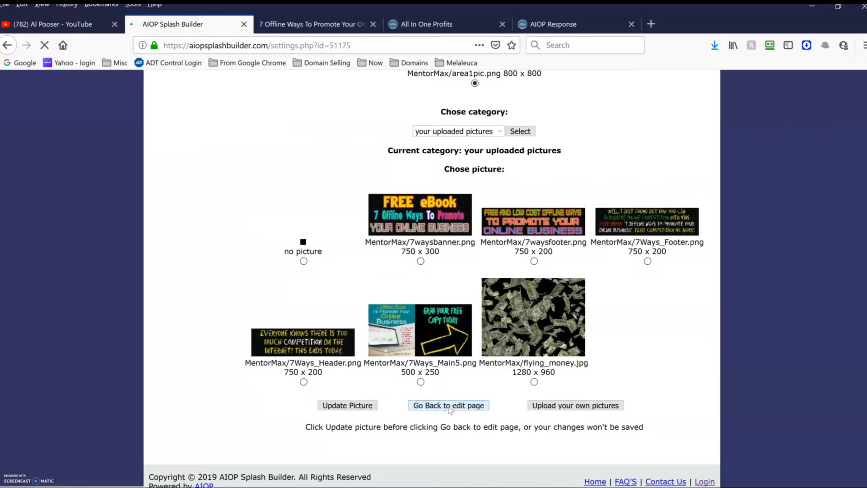
# Open the picture selection for Header 2 and list the uploaded pictures category
pyautogui.scroll(-7, 319, 299)
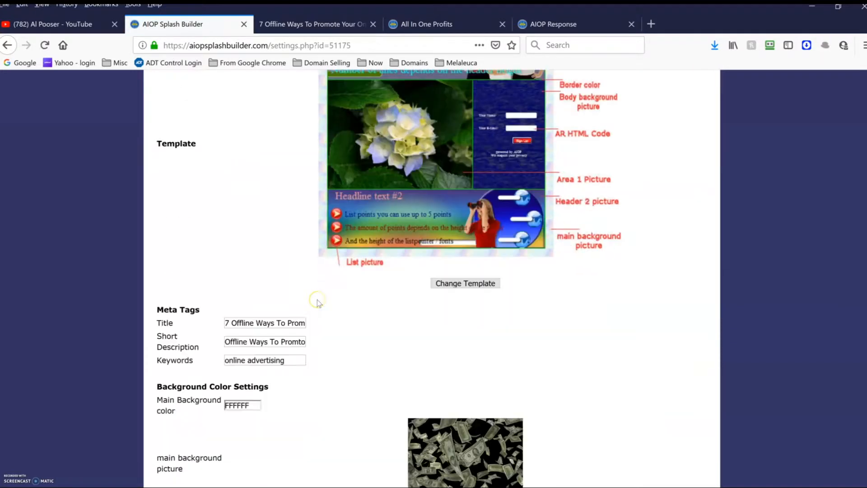
pyautogui.scroll(-10, 317, 299)
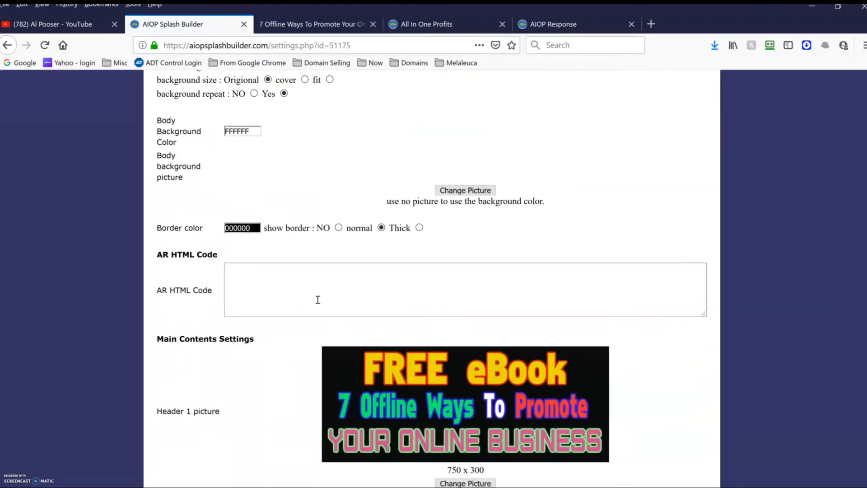
pyautogui.scroll(-11, 317, 300)
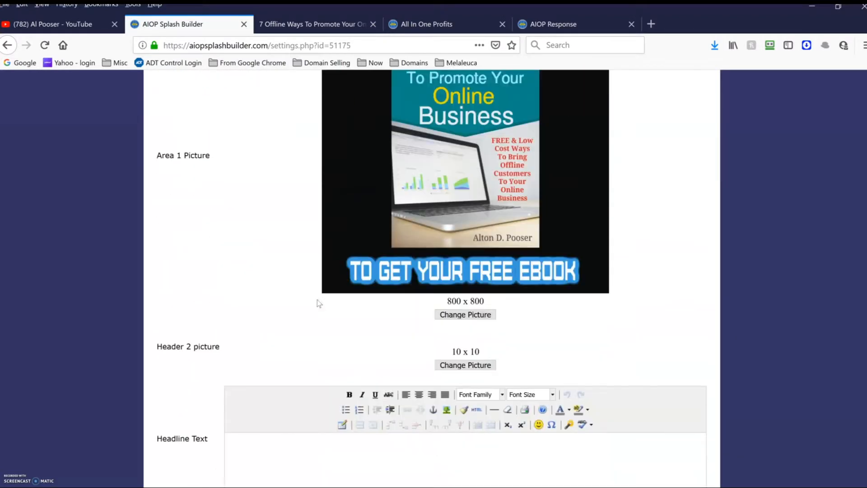
pyautogui.scroll(-1, 318, 303)
pyautogui.click(459, 302)
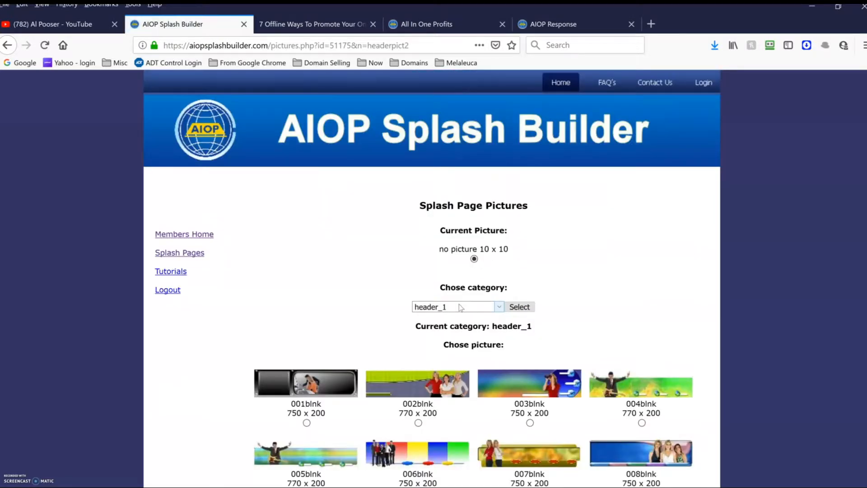
pyautogui.click(498, 307)
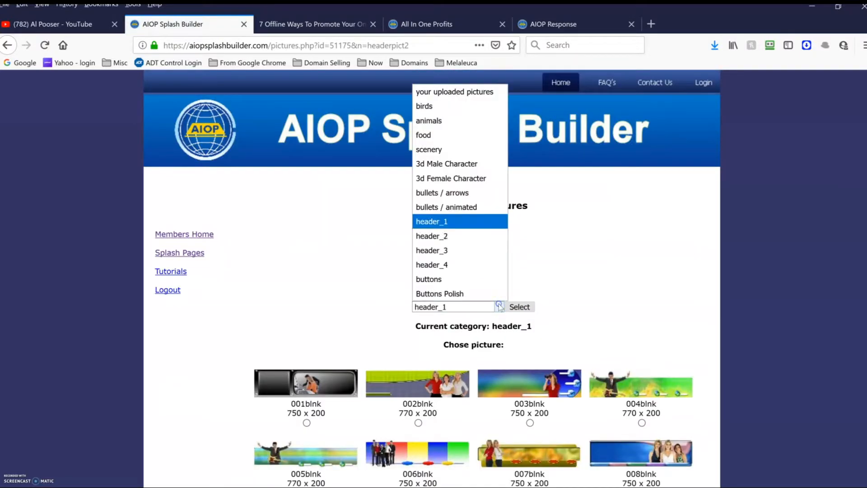
pyautogui.click(467, 92)
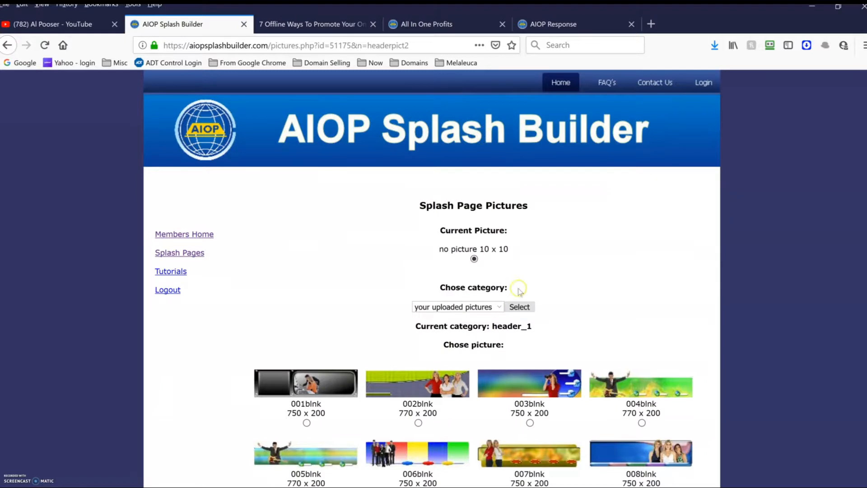
pyautogui.click(519, 306)
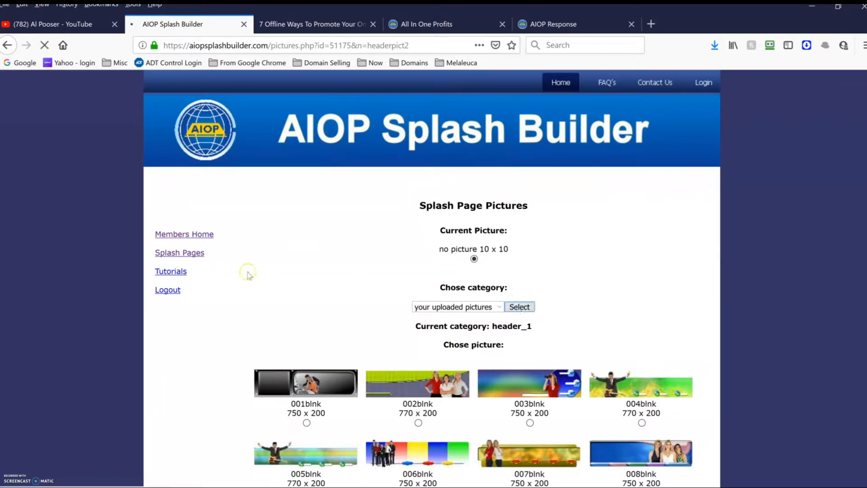
# Apply 7waysfooter.png as the Header 2 picture and return to the splash page settings
pyautogui.scroll(-4, 248, 272)
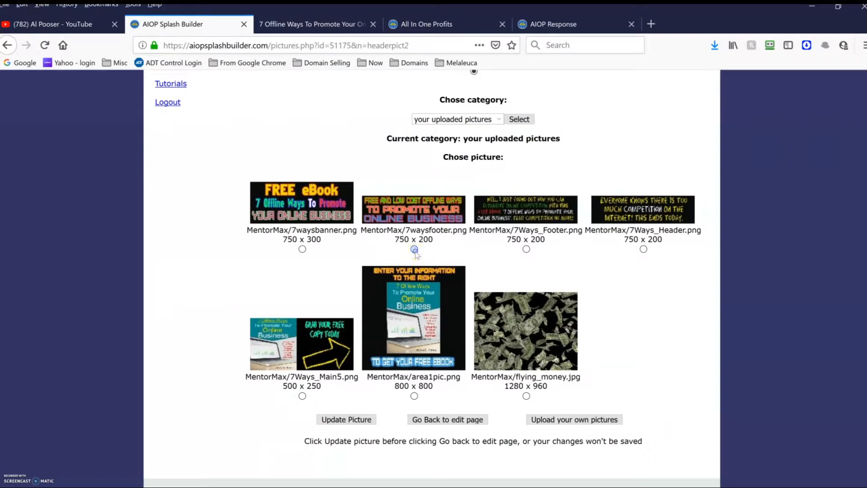
pyautogui.click(363, 419)
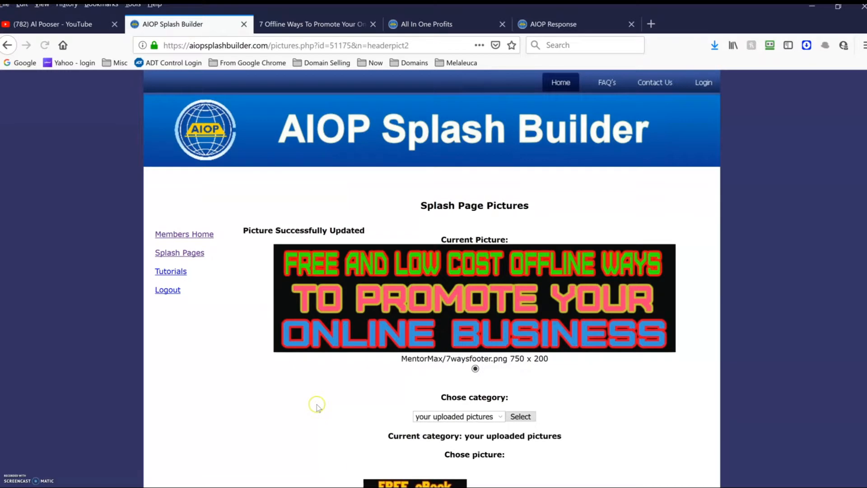
pyautogui.scroll(-2, 317, 405)
pyautogui.scroll(-5, 253, 317)
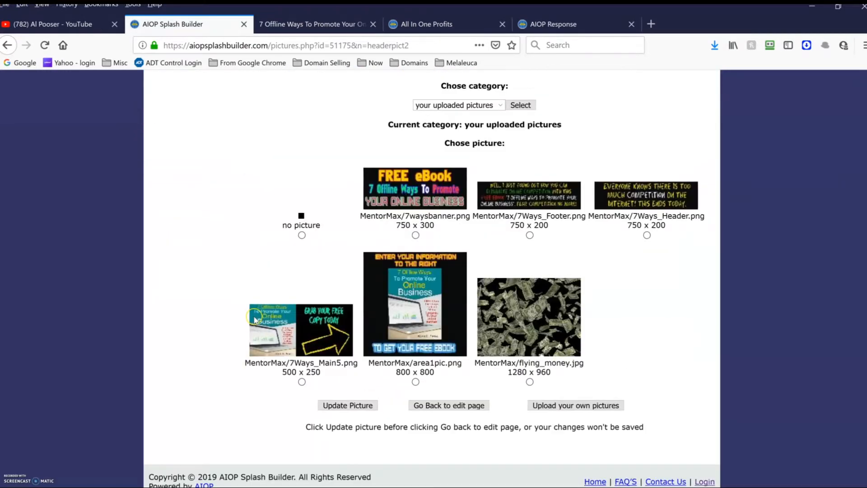
pyautogui.click(343, 405)
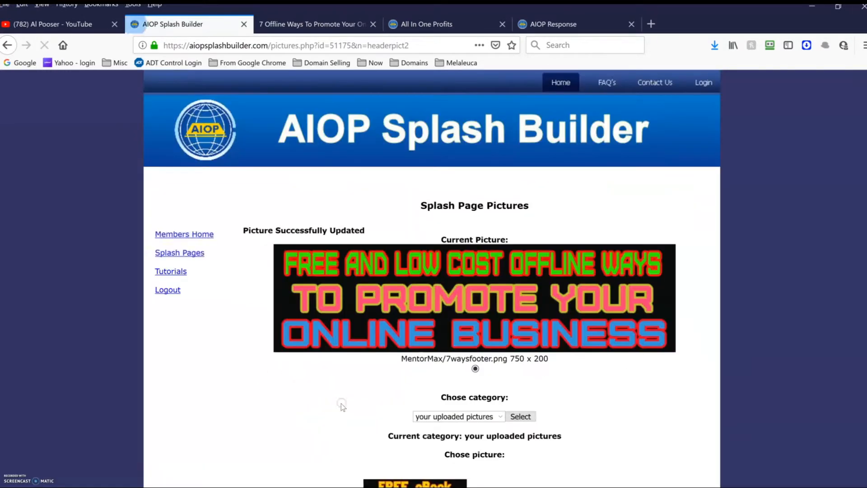
pyautogui.scroll(-5, 277, 183)
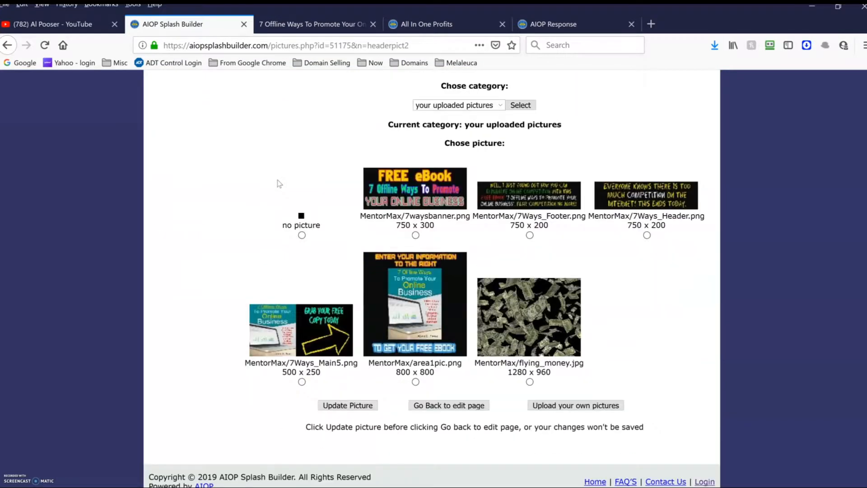
pyautogui.click(451, 406)
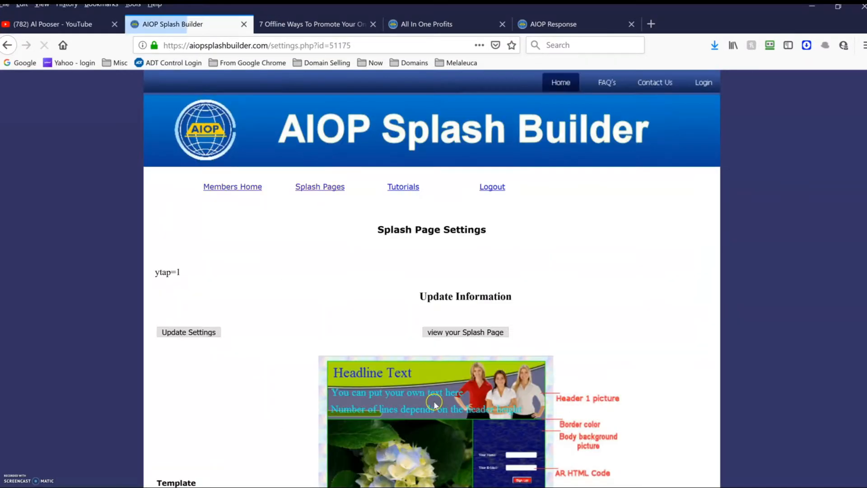
# Save the splash page settings and review the page preview with its background, header and area pictures
pyautogui.scroll(-2, 267, 296)
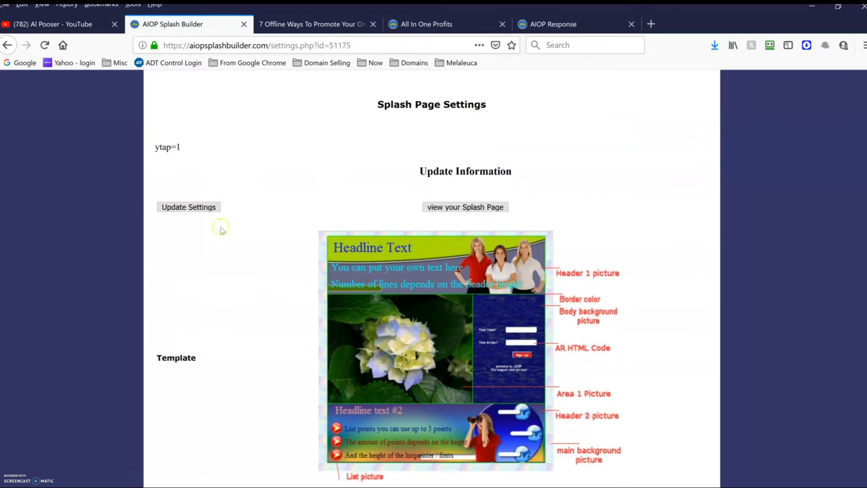
pyautogui.click(195, 207)
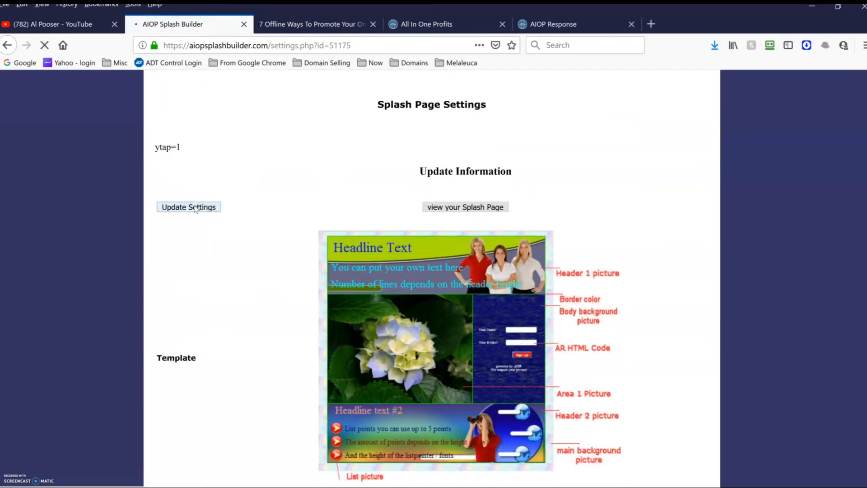
pyautogui.scroll(-10, 261, 223)
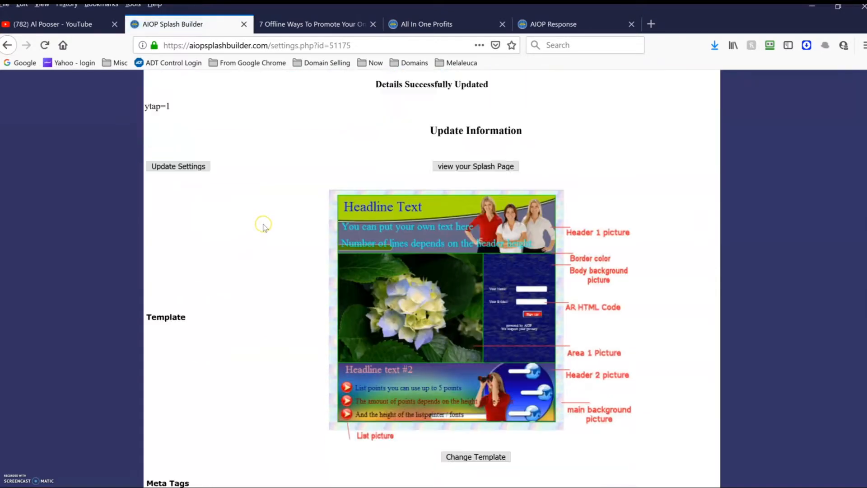
pyautogui.doubleClick(264, 217)
pyautogui.scroll(-20, 264, 223)
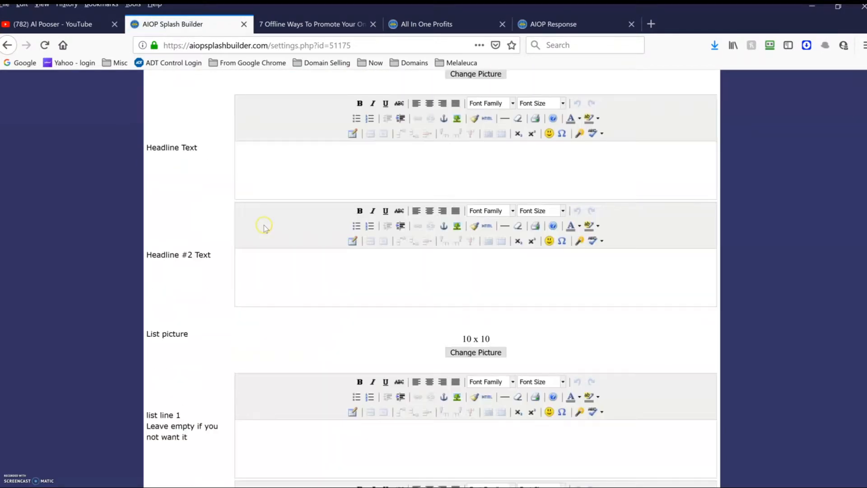
pyautogui.scroll(-10, 264, 226)
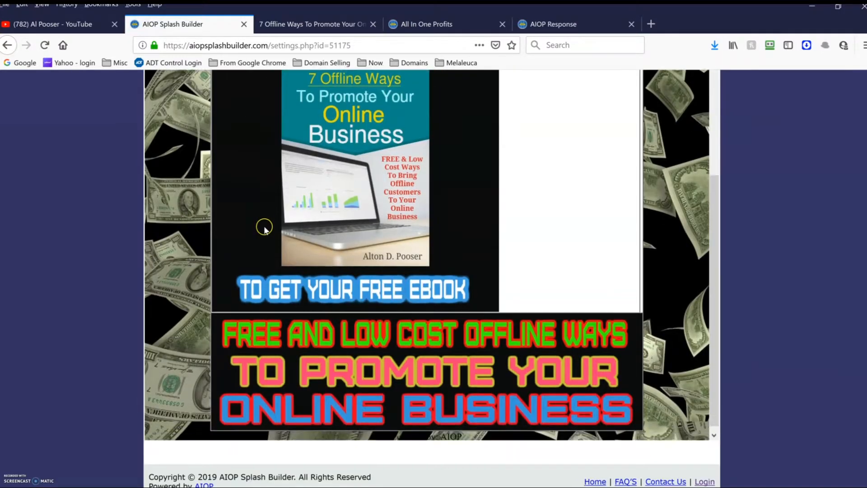
pyautogui.scroll(3, 173, 239)
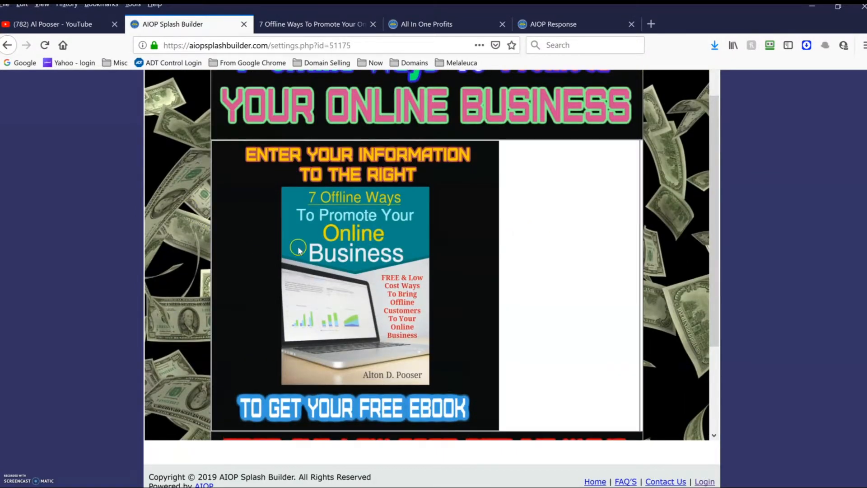
pyautogui.scroll(2, 297, 248)
pyautogui.scroll(10, 255, 274)
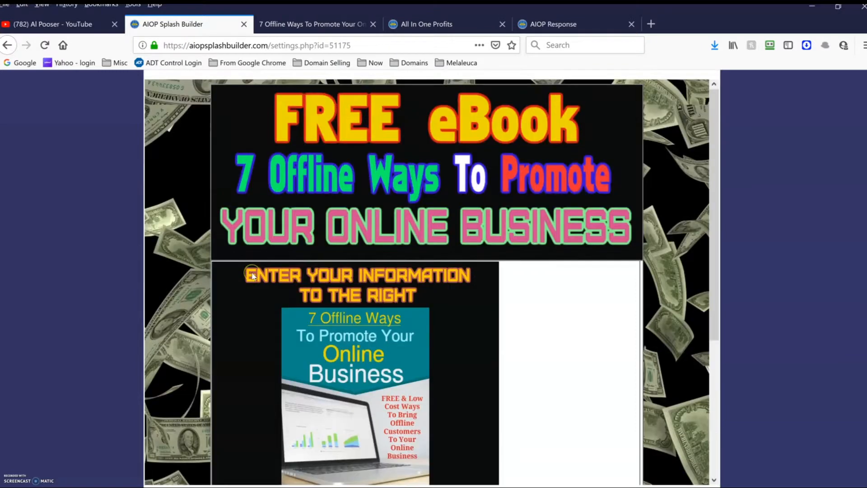
pyautogui.scroll(15, 251, 275)
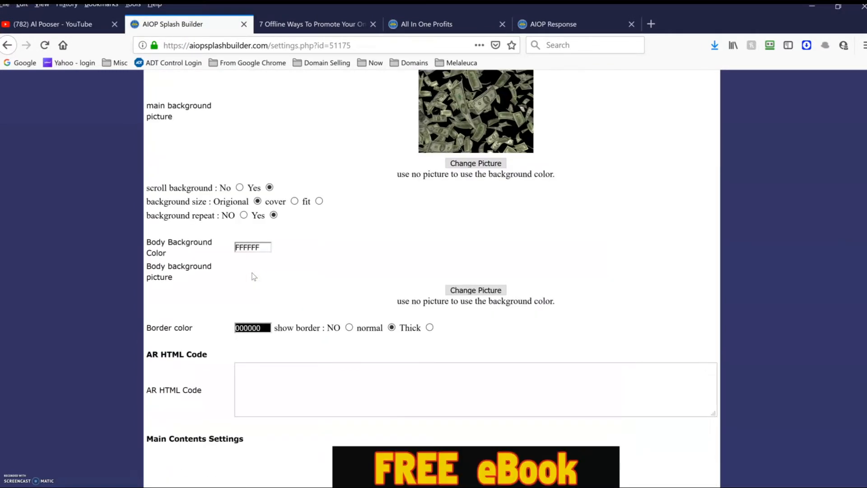
# Close the open AIOP Response page and relaunch the autoresponder from the All In One Profits toolbox
pyautogui.click(460, 24)
pyautogui.click(566, 27)
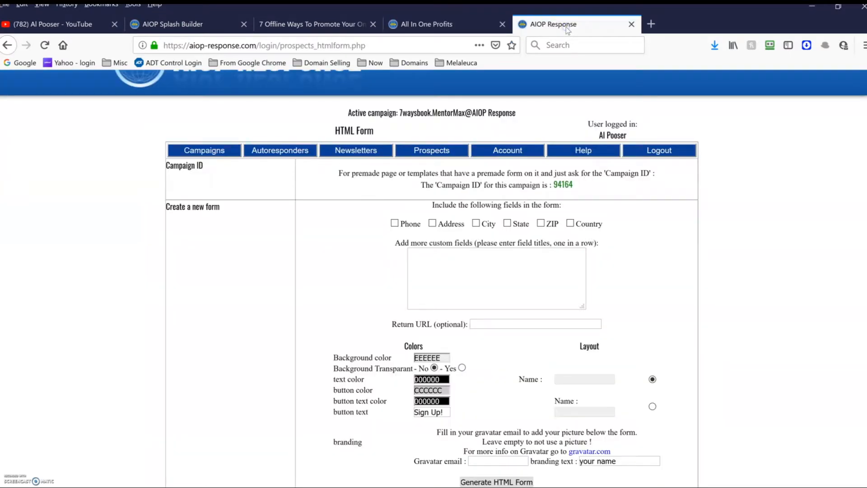
pyautogui.click(470, 25)
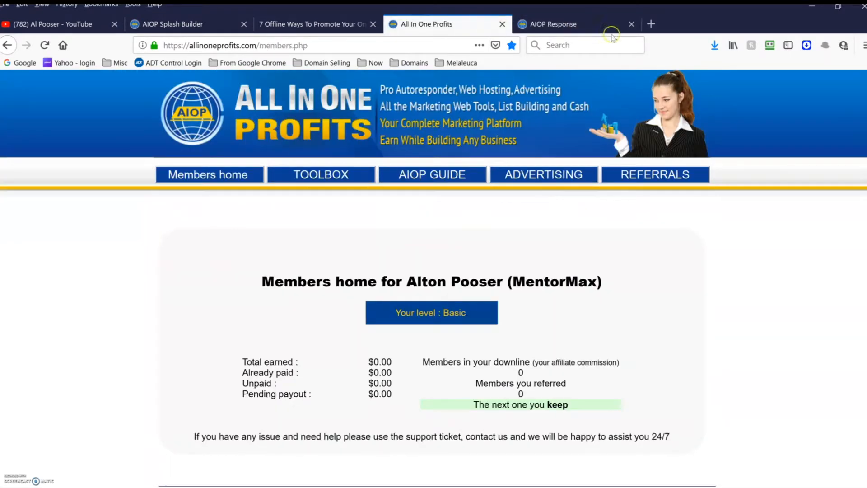
pyautogui.click(632, 24)
pyautogui.moveTo(382, 189)
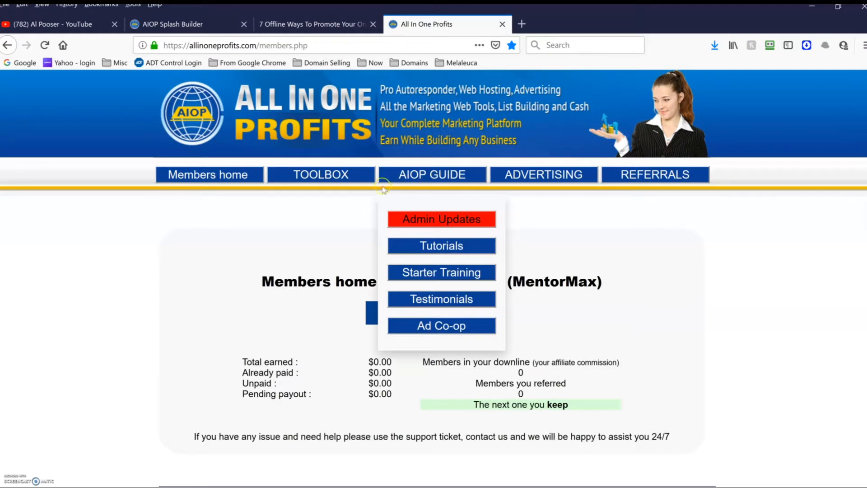
pyautogui.click(341, 220)
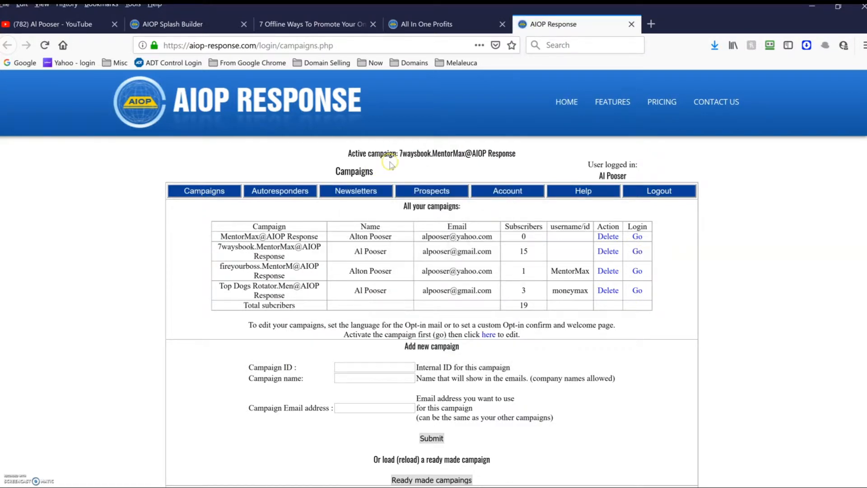
# Open the HTML form page for prospects and generate the code of the small predesigned form with the red down arrow
pyautogui.moveTo(406, 188)
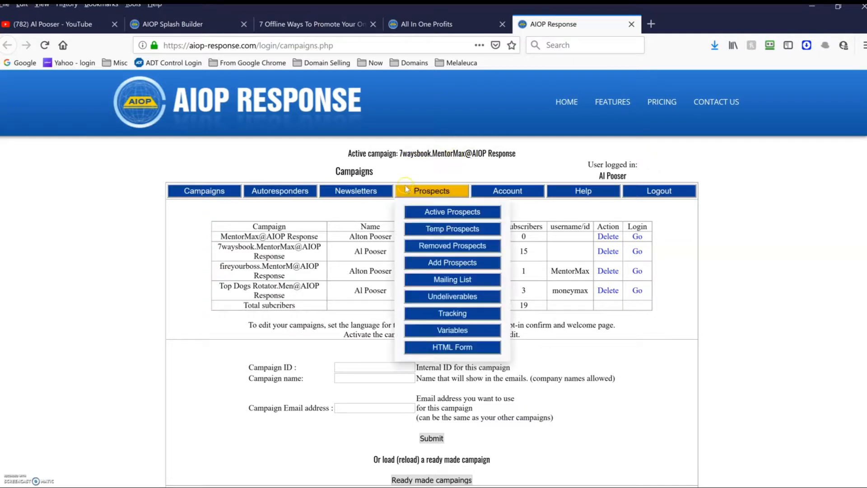
pyautogui.click(446, 346)
pyautogui.scroll(-5, 324, 309)
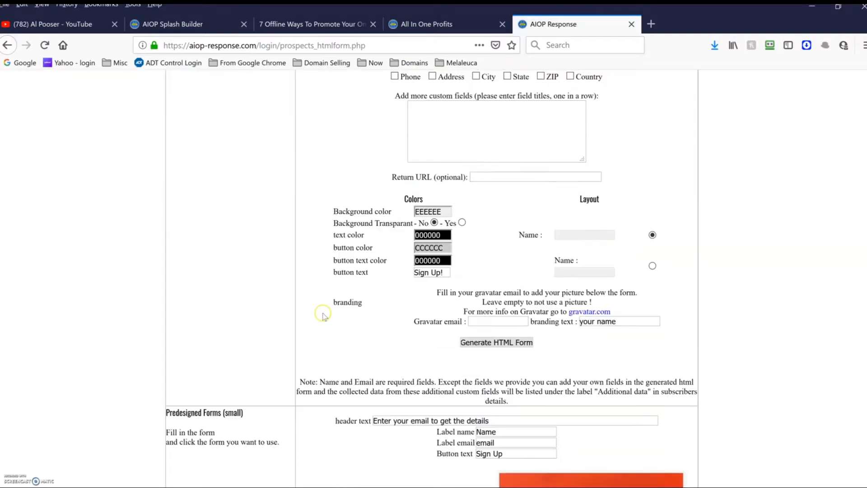
pyautogui.scroll(-10, 323, 310)
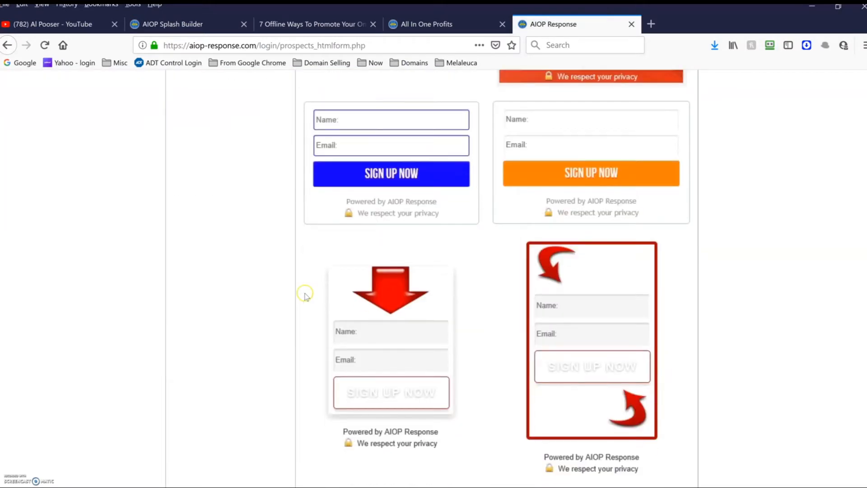
pyautogui.scroll(-1, 293, 266)
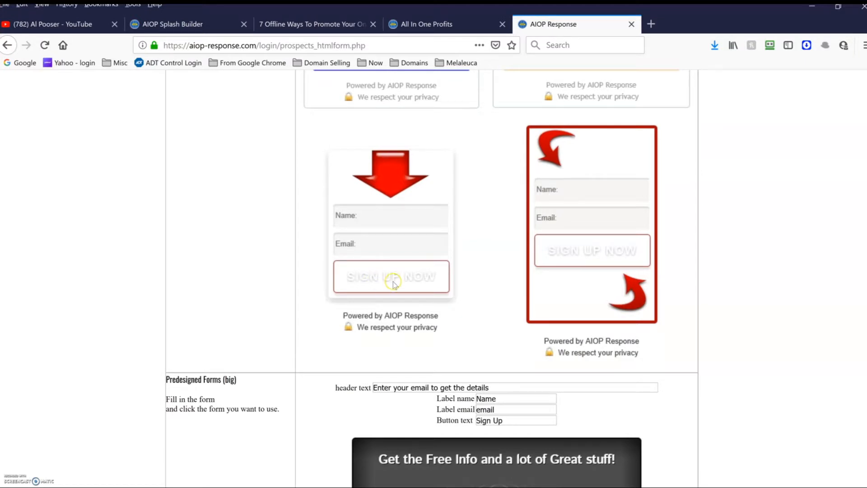
pyautogui.click(393, 278)
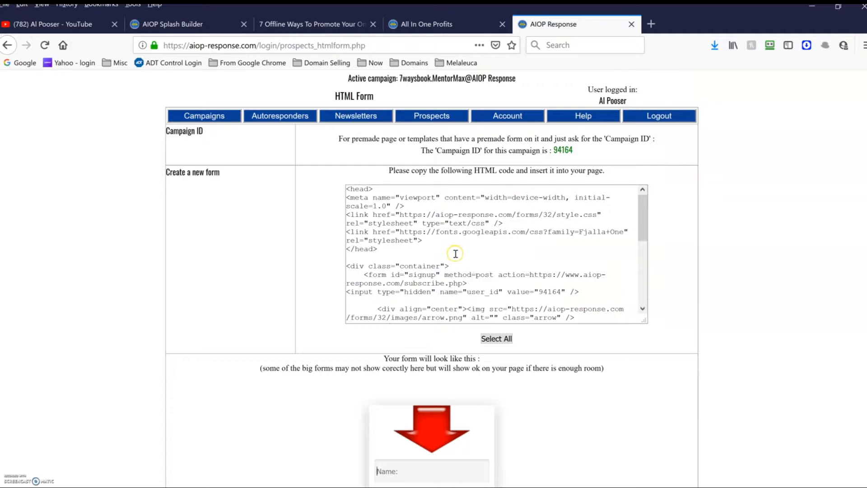
# Search the page for "sign" to locate the matching text in the generated form code
pyautogui.hotkey('ctrl', 'f')
pyautogui.write('s')
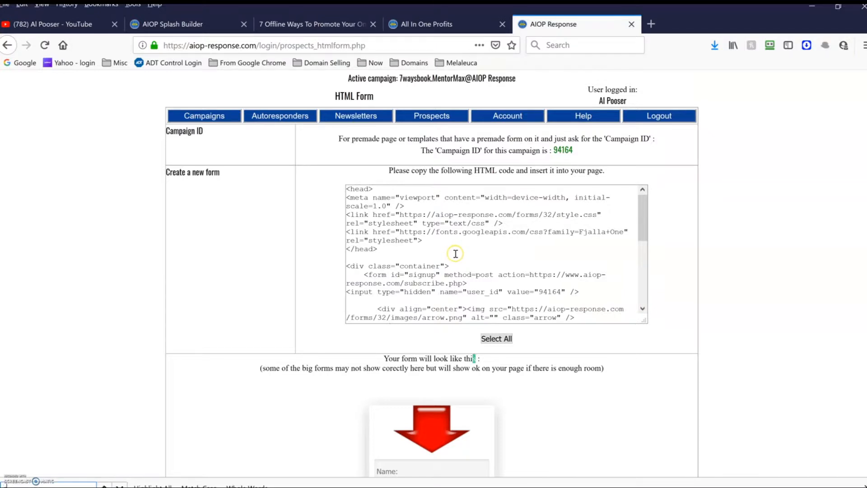
pyautogui.write('ig')
pyautogui.scroll(10, 455, 256)
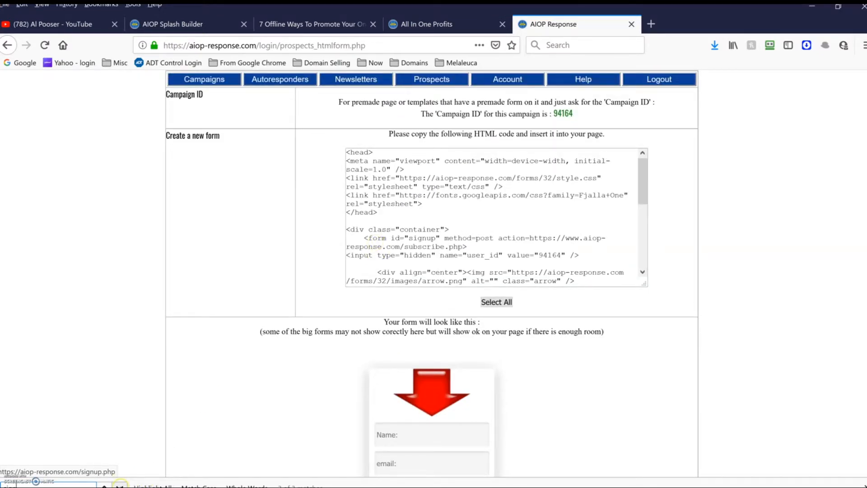
pyautogui.click(120, 485)
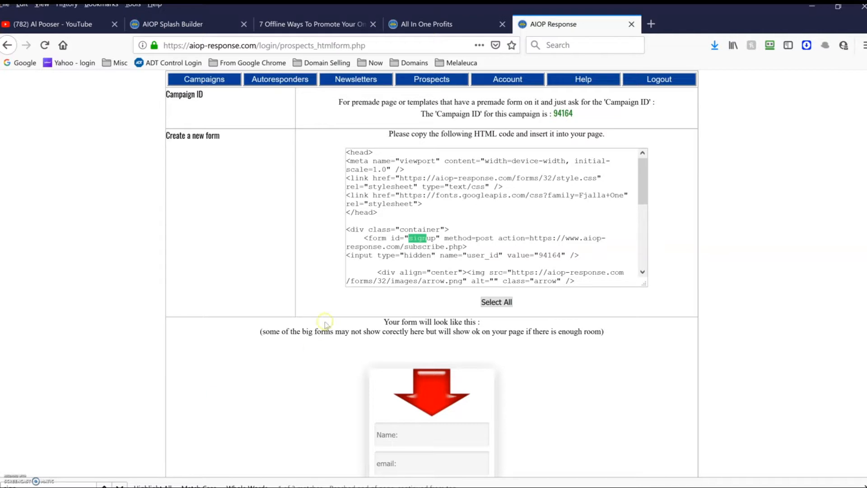
# Replace the form id "signup" in the generated form code with "Free eBook", checking the existing splash page's button wording
pyautogui.click(409, 240)
pyautogui.moveTo(418, 240)
pyautogui.mouseDown()
pyautogui.moveTo(452, 230)
pyautogui.moveTo(435, 238)
pyautogui.mouseUp()
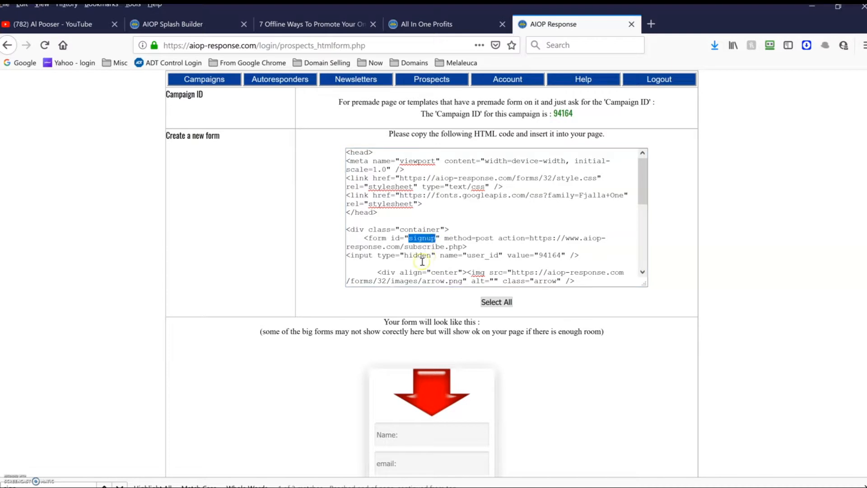
pyautogui.click(315, 25)
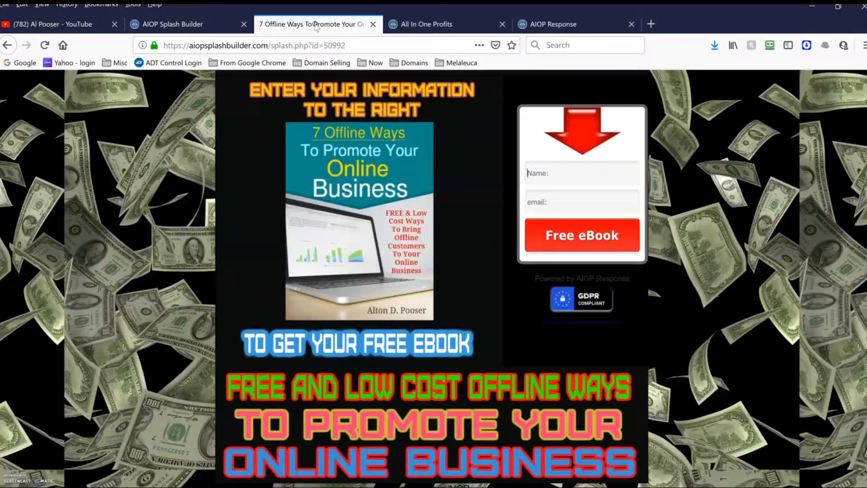
pyautogui.click(549, 25)
pyautogui.write('Free ')
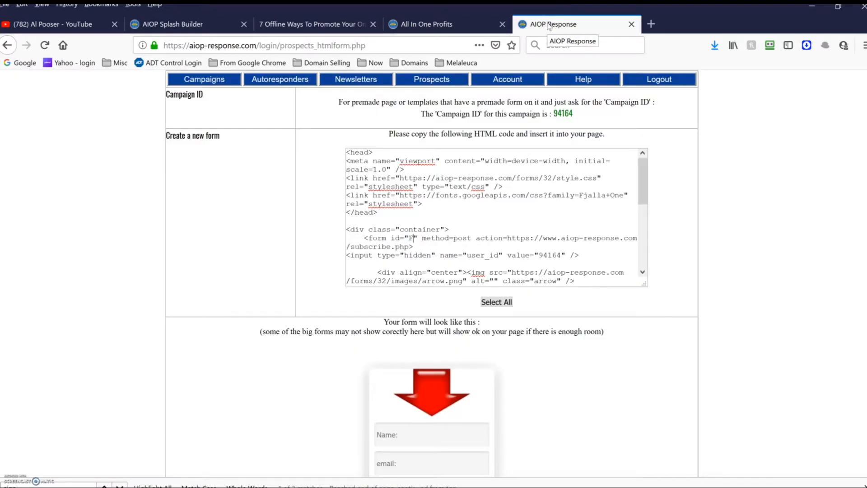
pyautogui.write('eBook')
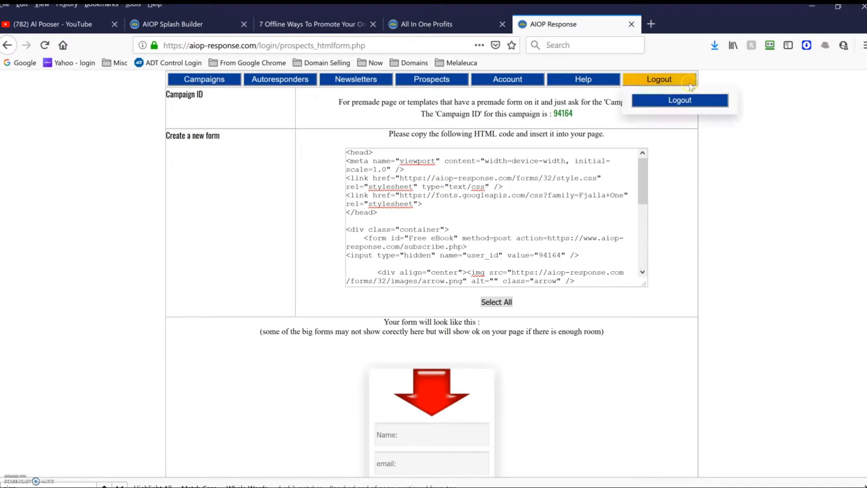
# Copy the complete generated form code and paste it into the splash page's AR HTML Code field in the Splash Builder
pyautogui.click(508, 302)
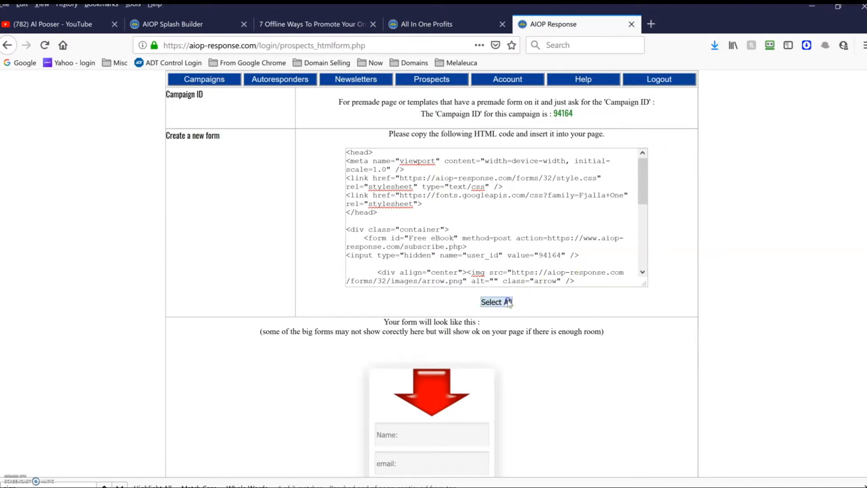
pyautogui.rightClick(375, 169)
pyautogui.click(399, 201)
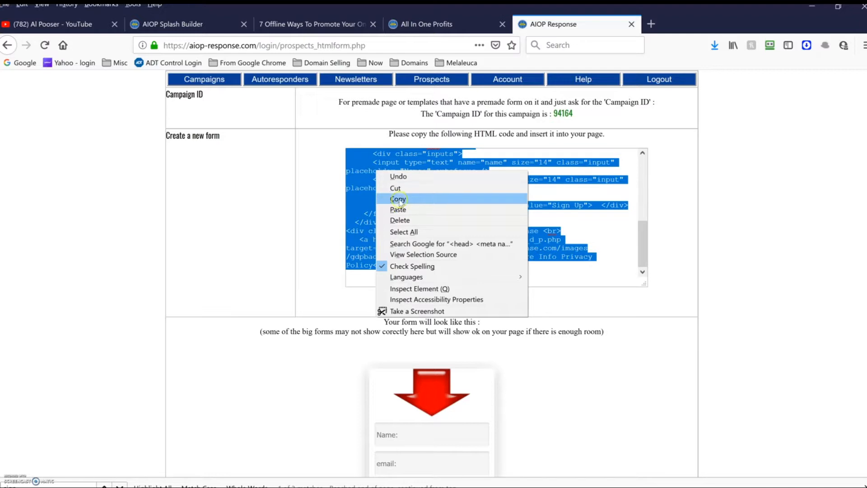
pyautogui.click(433, 23)
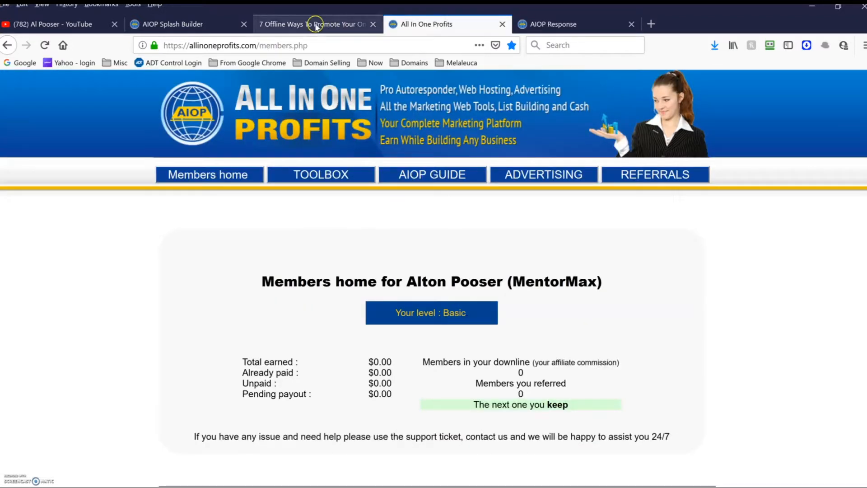
pyautogui.click(208, 26)
pyautogui.scroll(-10, 247, 214)
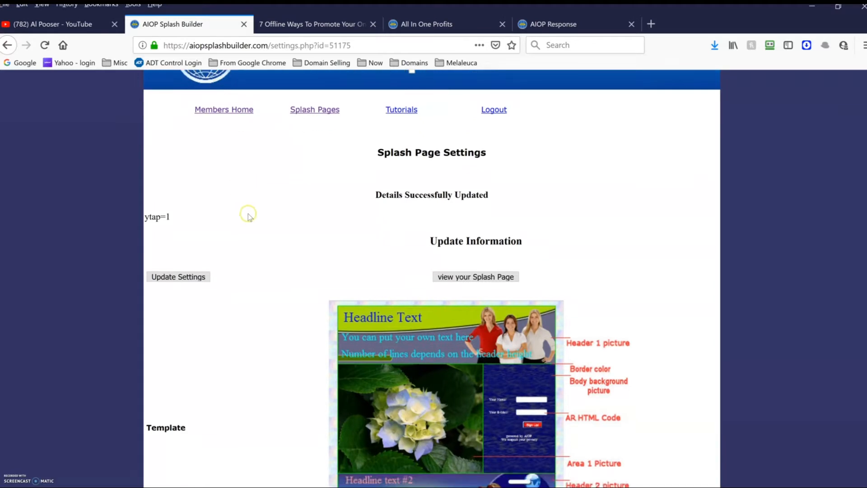
pyautogui.scroll(-6, 248, 215)
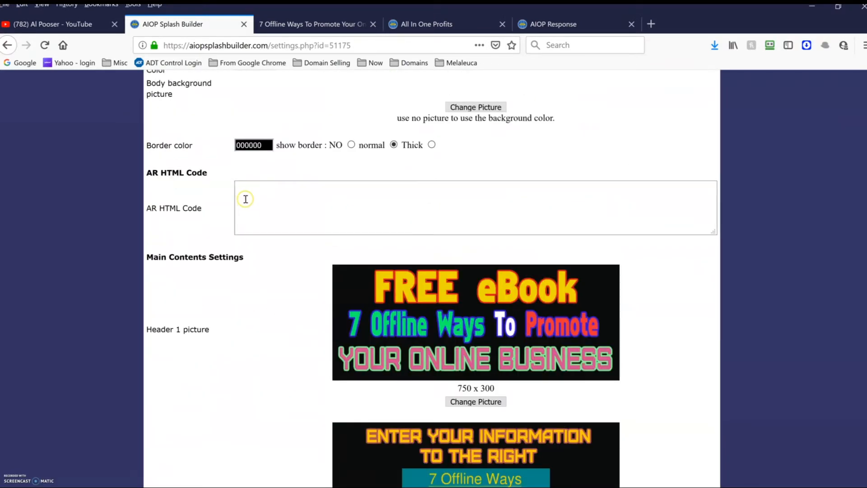
pyautogui.rightClick(264, 195)
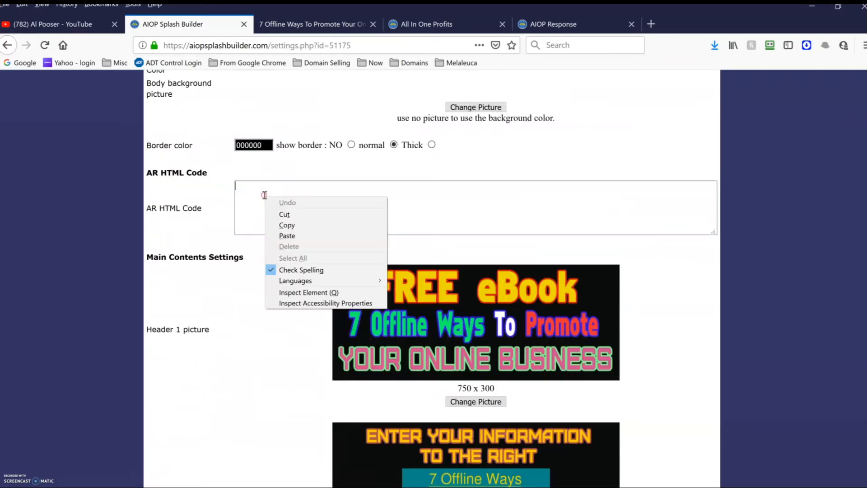
pyautogui.click(296, 235)
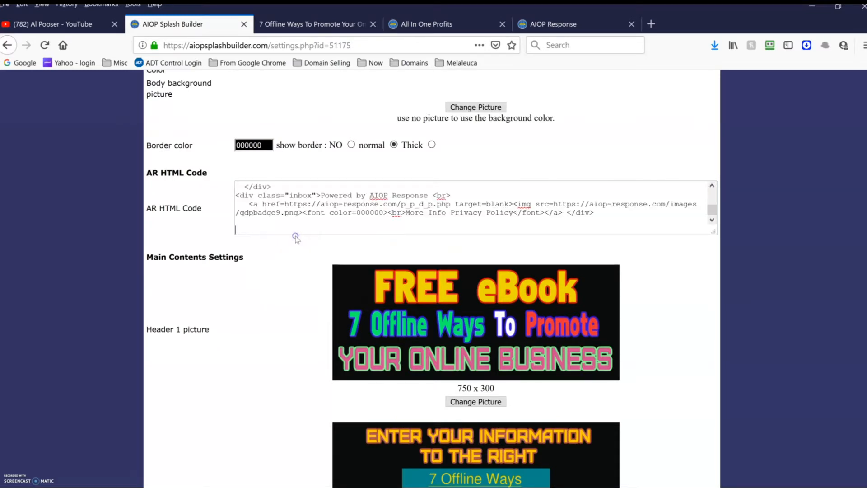
# Save the splash page settings and review the opt-in form in the page preview
pyautogui.scroll(5, 182, 287)
pyautogui.scroll(10, 182, 287)
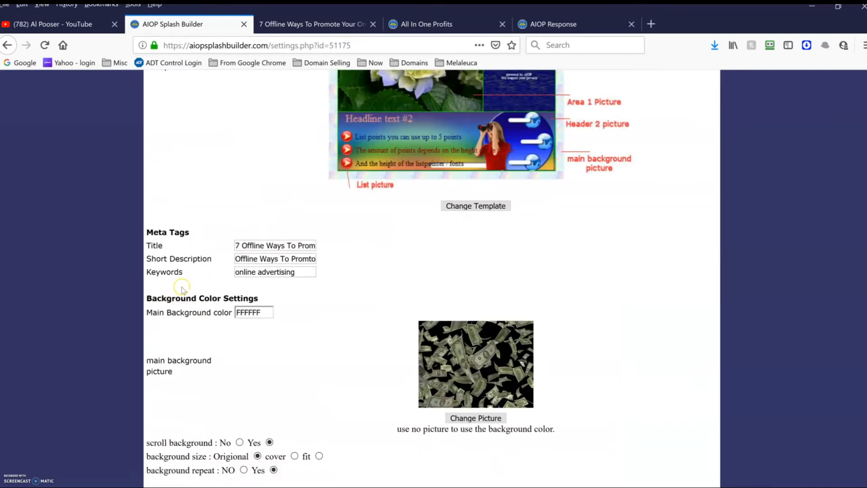
pyautogui.click(196, 228)
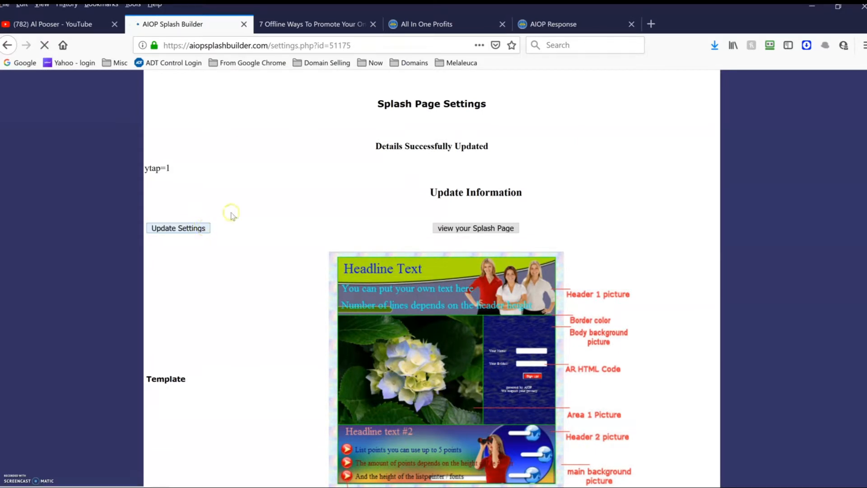
pyautogui.scroll(-15, 231, 213)
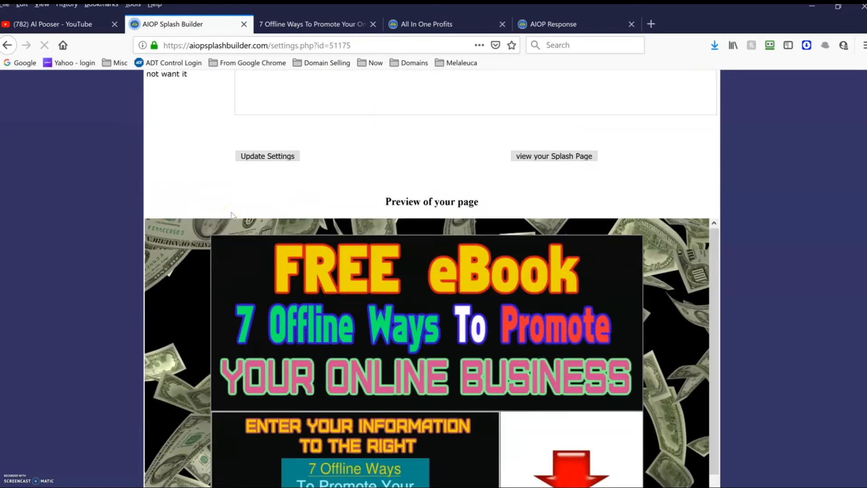
pyautogui.scroll(-5, 231, 215)
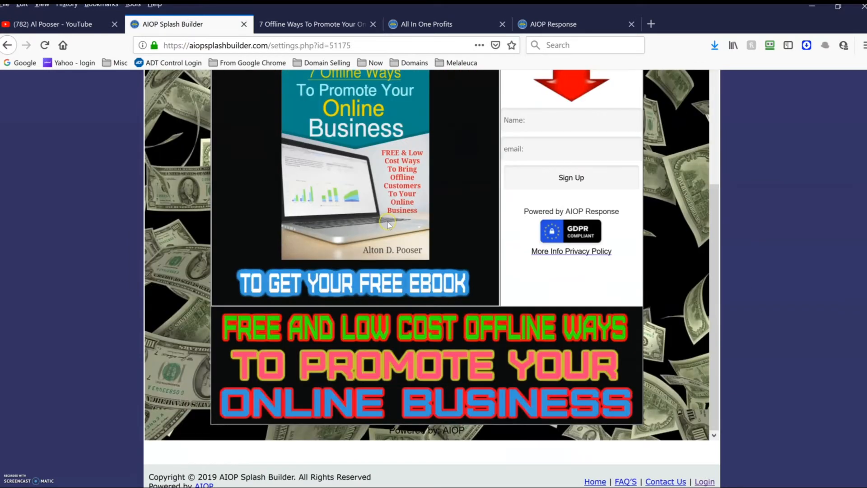
pyautogui.scroll(10, 387, 222)
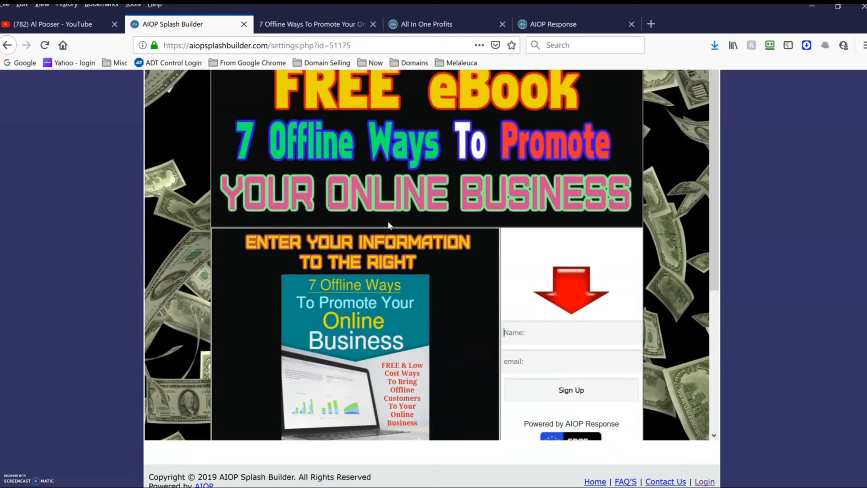
pyautogui.scroll(15, 388, 225)
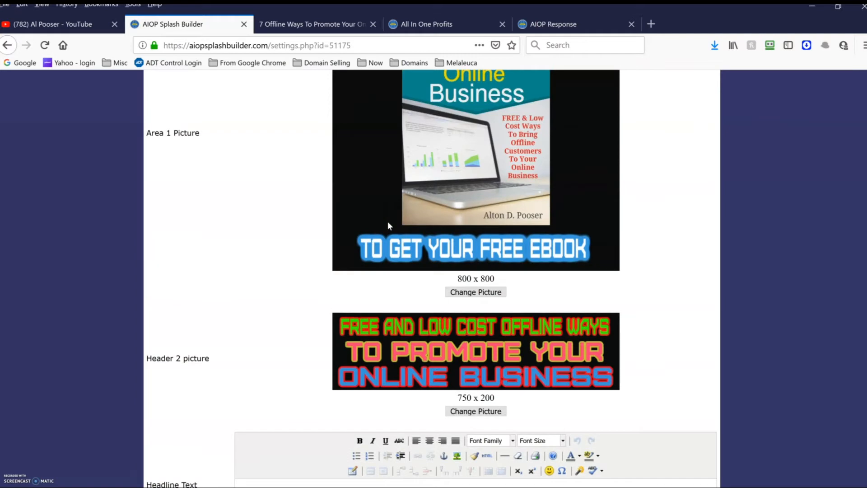
# Return to the Splash Pages list and open the squeezebui page's link in a new tab
pyautogui.scroll(10, 387, 223)
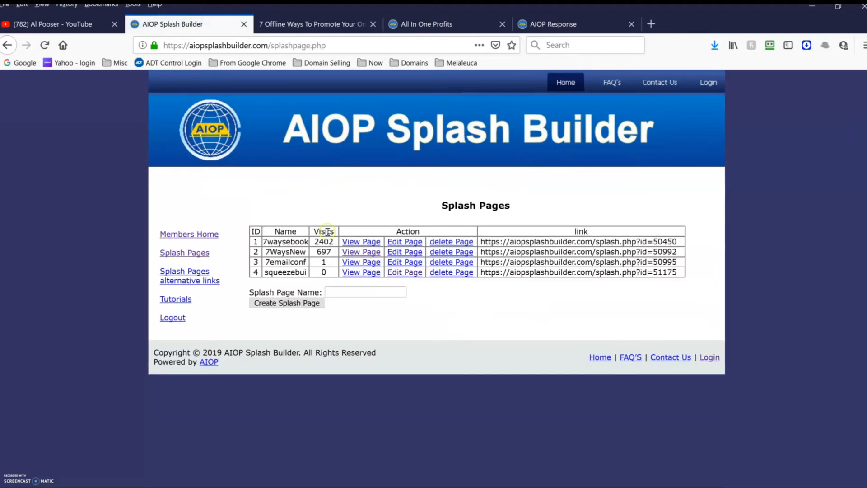
pyautogui.moveTo(493, 280); pyautogui.dragTo(676, 272)
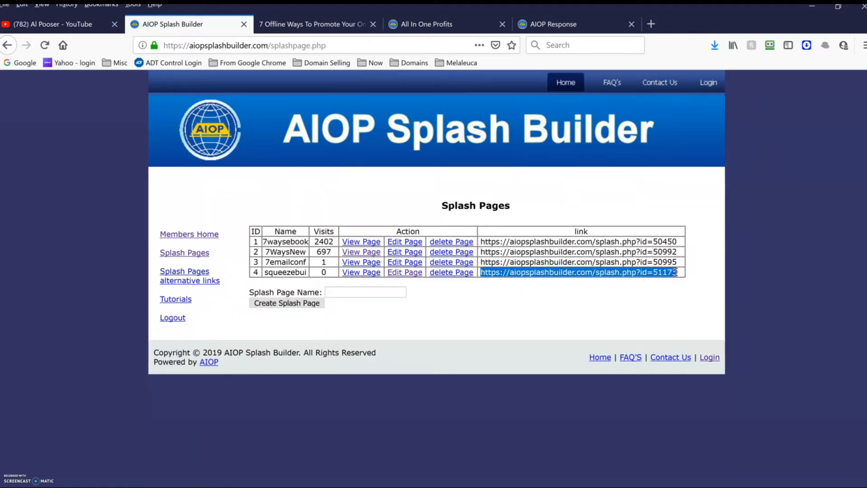
pyautogui.rightClick(675, 272)
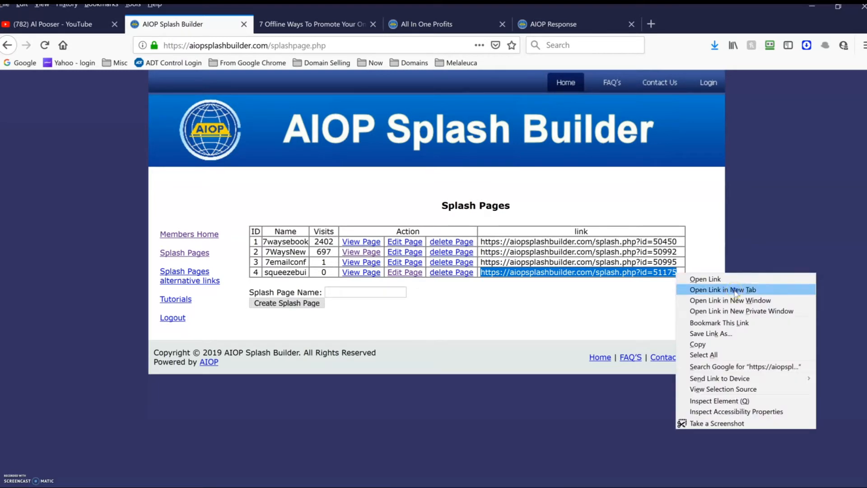
pyautogui.click(735, 290)
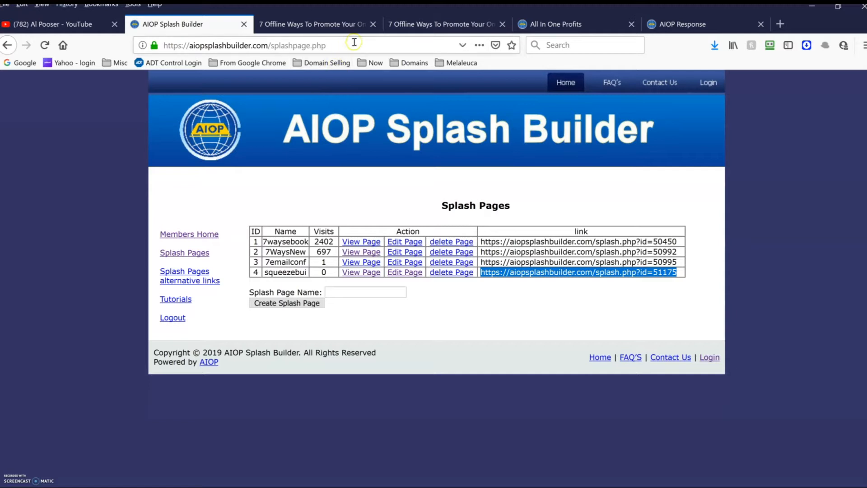
pyautogui.click(781, 24)
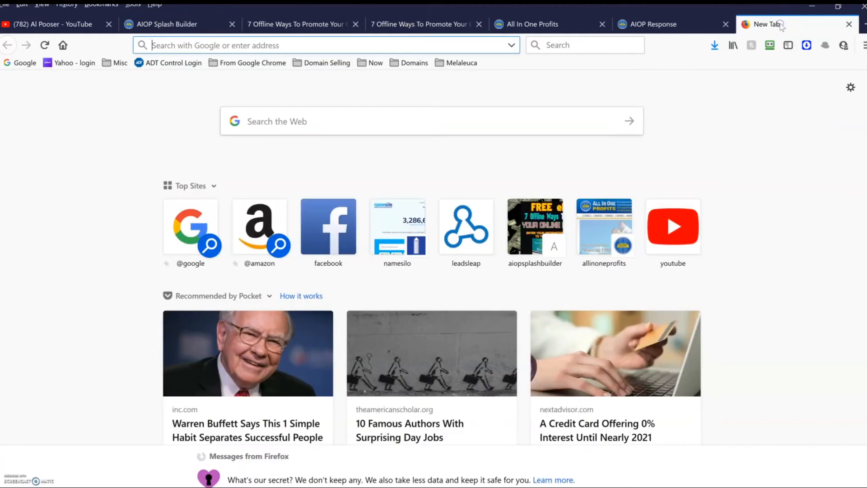
pyautogui.rightClick(289, 41)
pyautogui.click(321, 91)
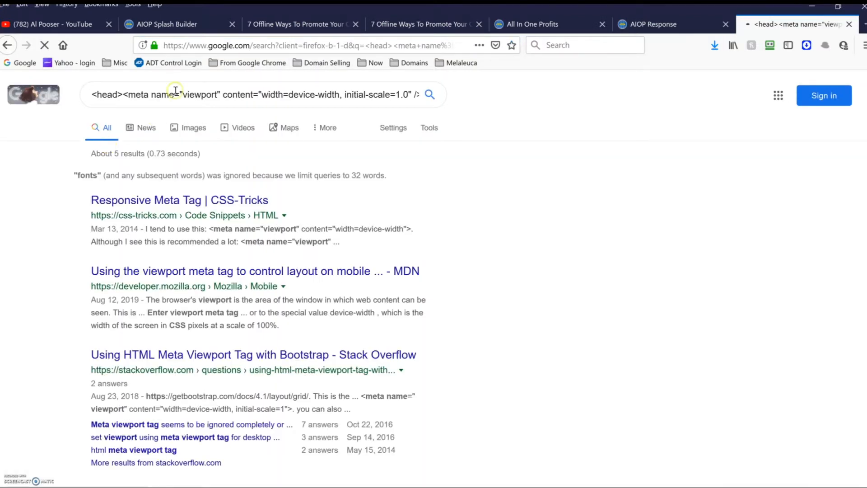
pyautogui.click(364, 47)
pyautogui.rightClick(364, 46)
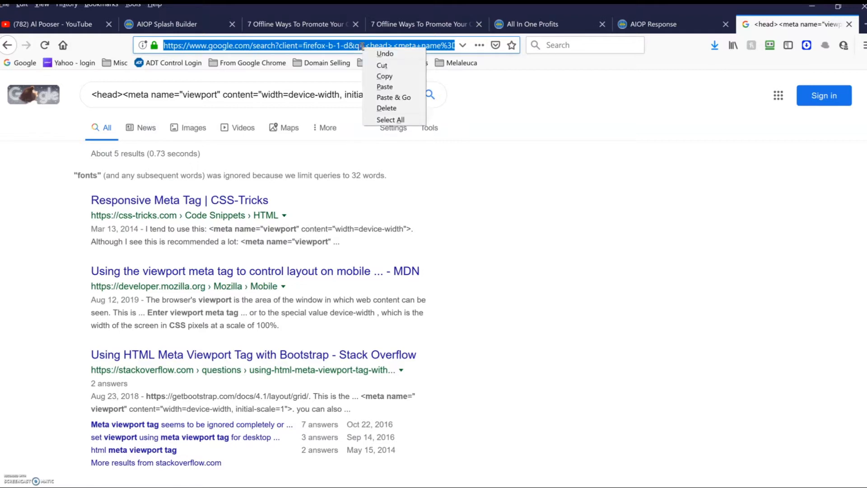
pyautogui.click(384, 87)
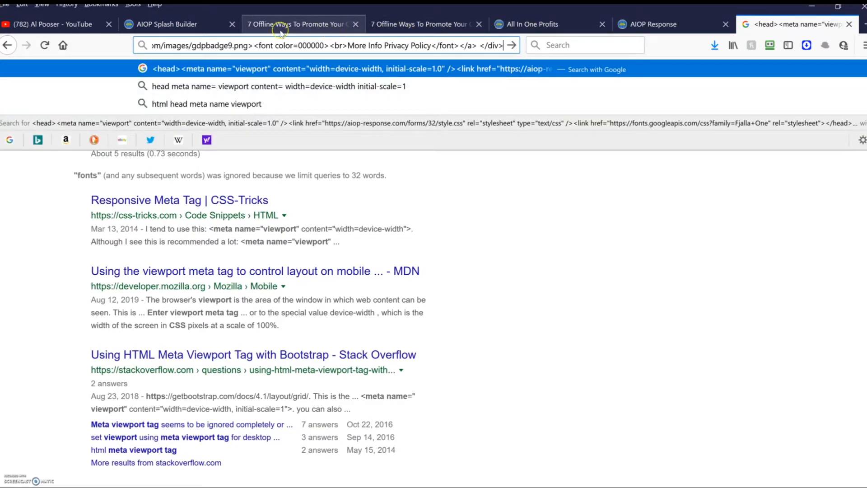
# Copy the squeezebui page's link, close the mistaken search tab and load the copied link in a new tab
pyautogui.click(181, 24)
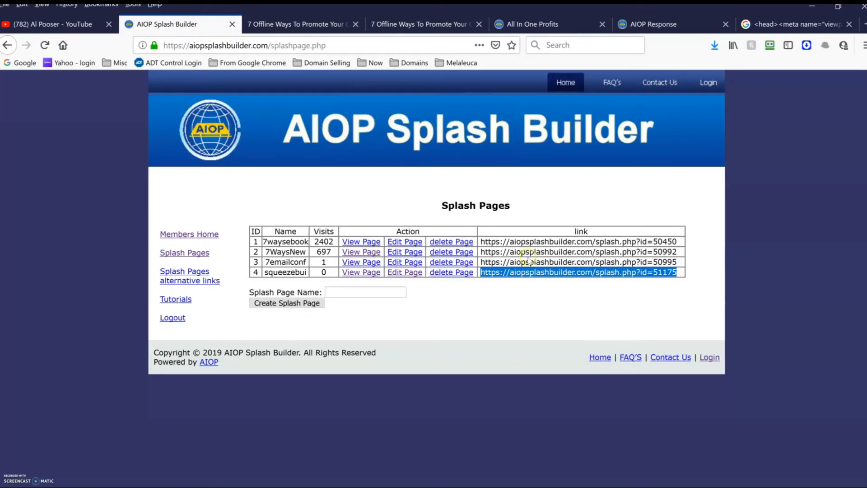
pyautogui.rightClick(523, 272)
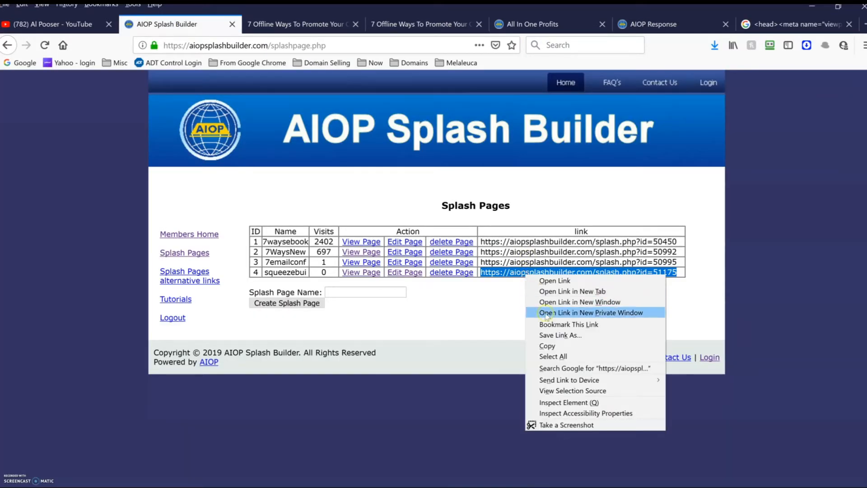
pyautogui.click(547, 346)
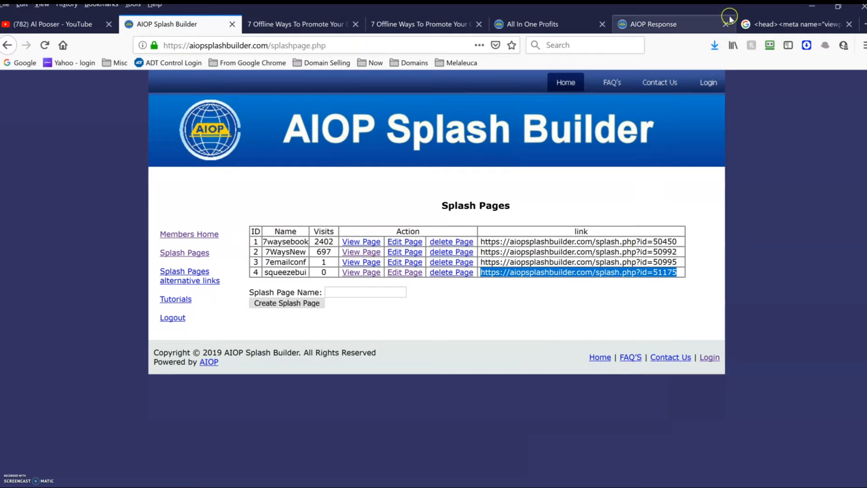
pyautogui.click(768, 23)
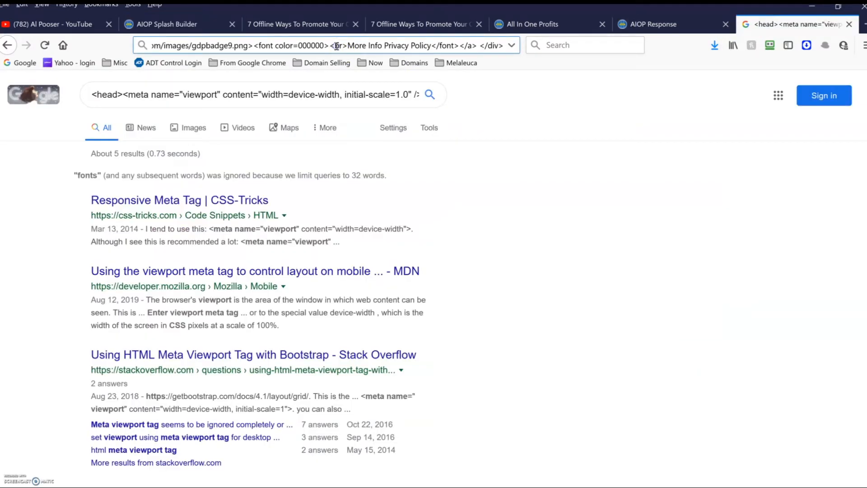
pyautogui.click(849, 25)
pyautogui.click(781, 25)
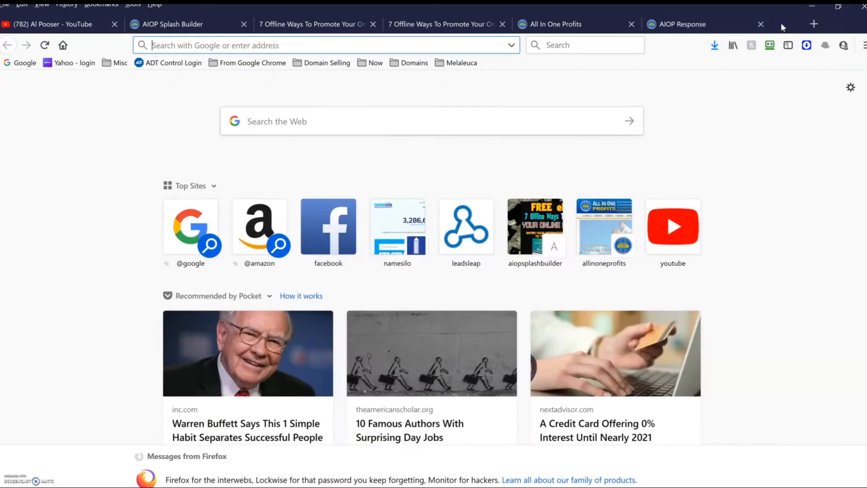
pyautogui.rightClick(306, 46)
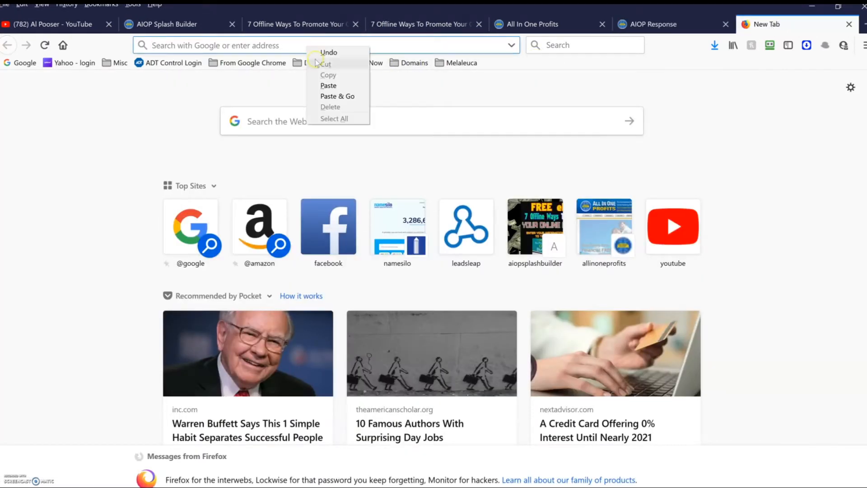
pyautogui.click(338, 96)
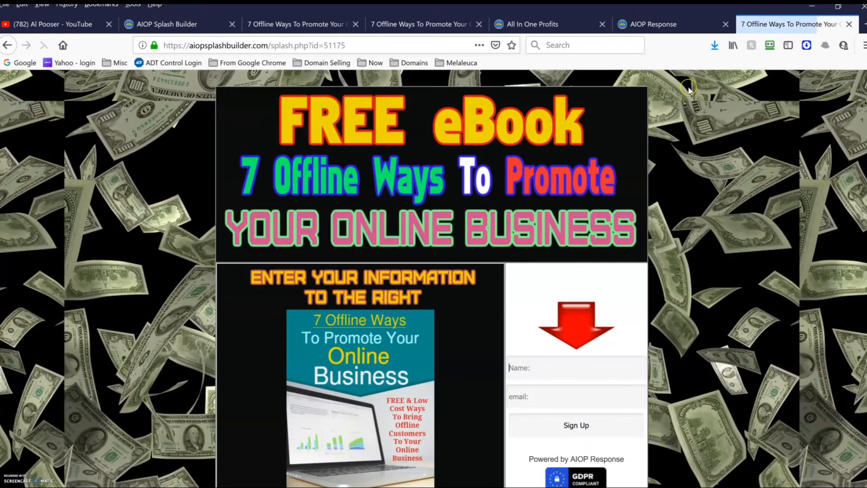
# Review the live squeeze page's pictures and opt-in form, and go back to the Splash Pages list
pyautogui.scroll(-3, 687, 85)
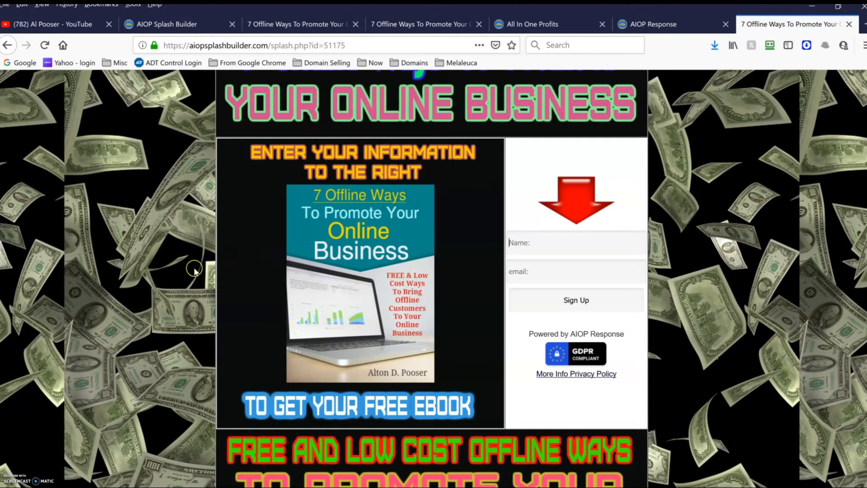
pyautogui.scroll(-2, 194, 268)
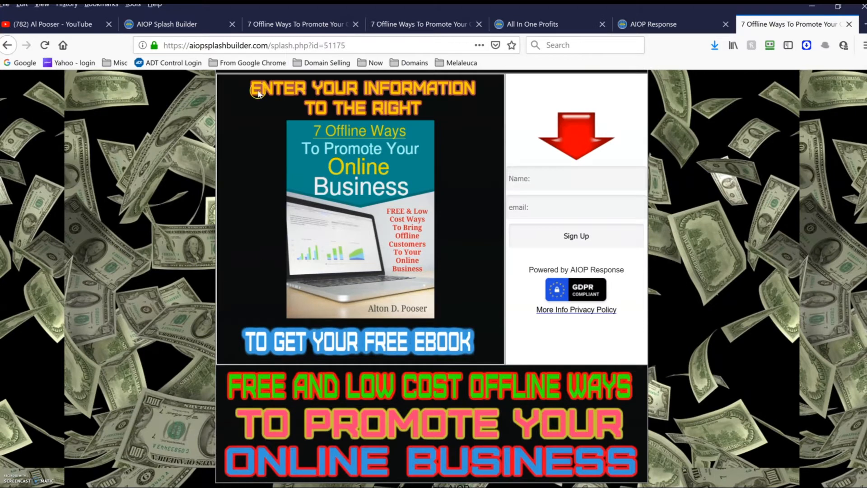
pyautogui.click(196, 23)
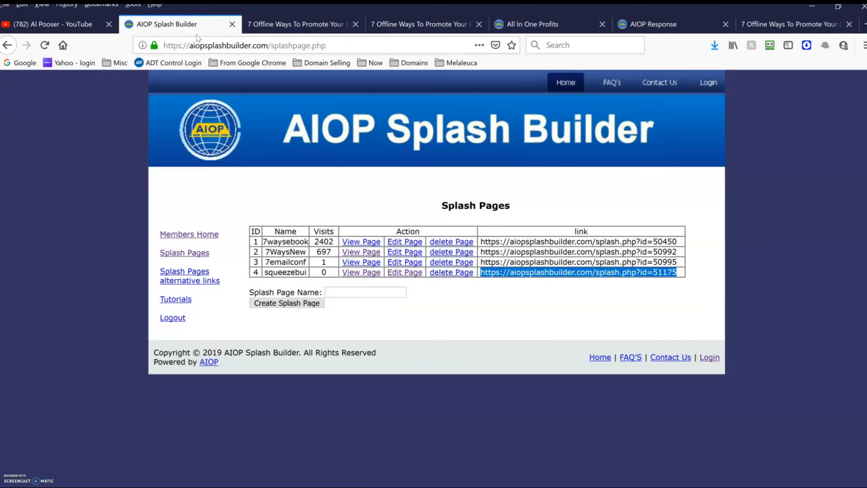
# Close the two extra 7 Offline Ways page tabs beside the builder and return to the Splash Pages list
pyautogui.click(306, 24)
pyautogui.click(355, 23)
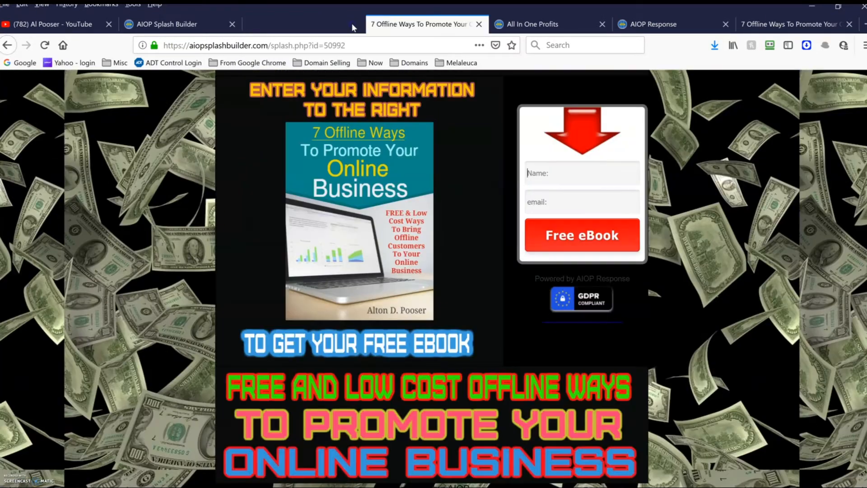
pyautogui.click(356, 24)
pyautogui.click(196, 26)
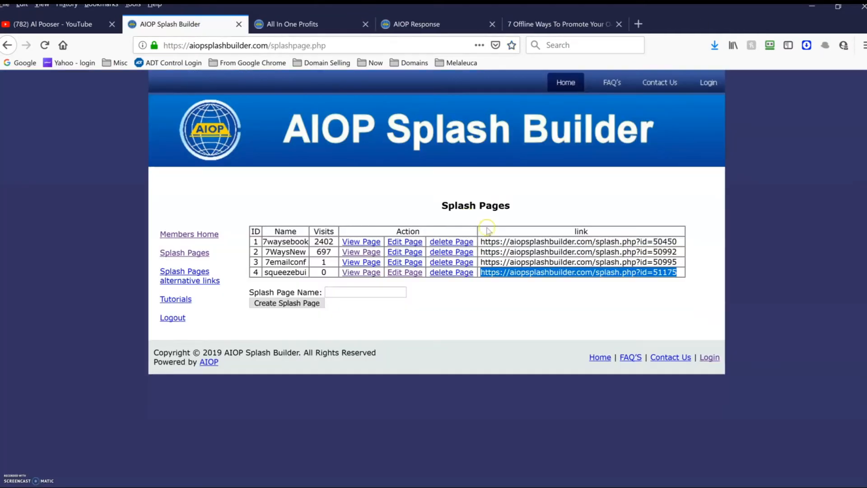
# Open the squeezebui page's settings for editing, set its show border option to NO and update the settings
pyautogui.click(412, 272)
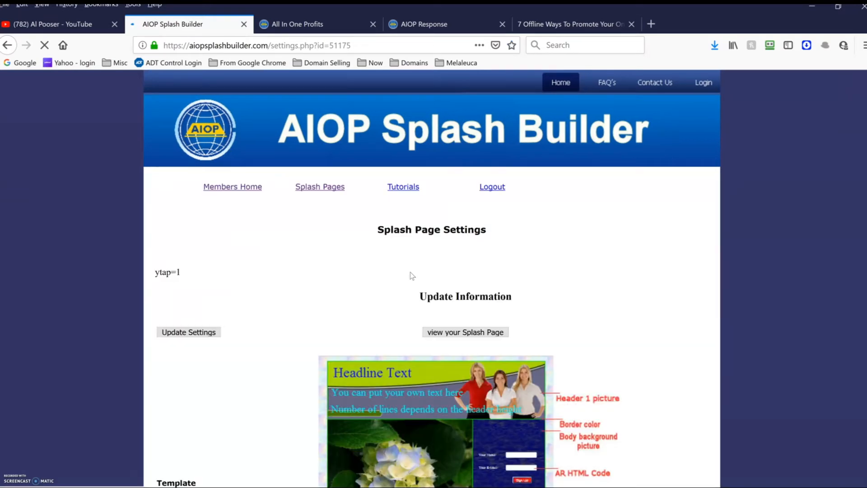
pyautogui.scroll(-10, 272, 246)
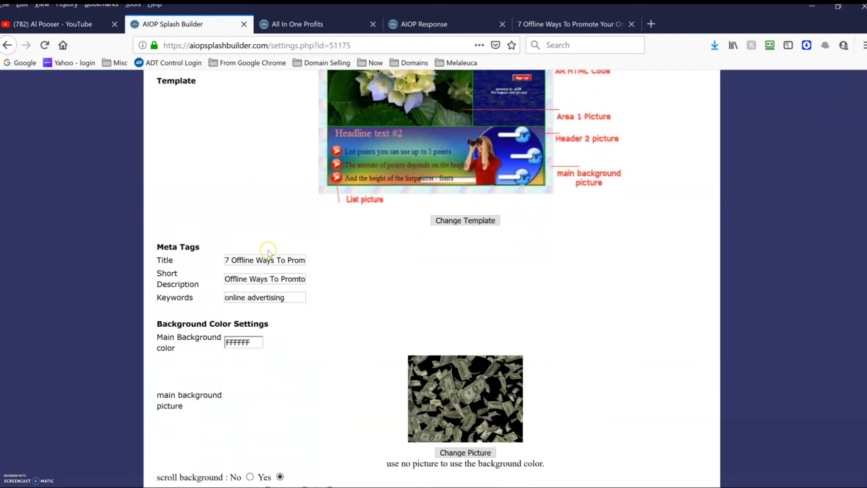
pyautogui.scroll(-2, 263, 261)
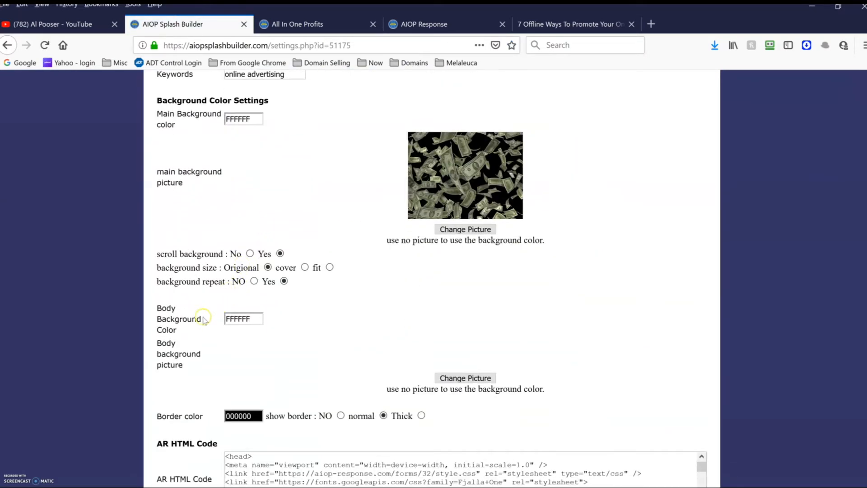
pyautogui.scroll(-4, 217, 212)
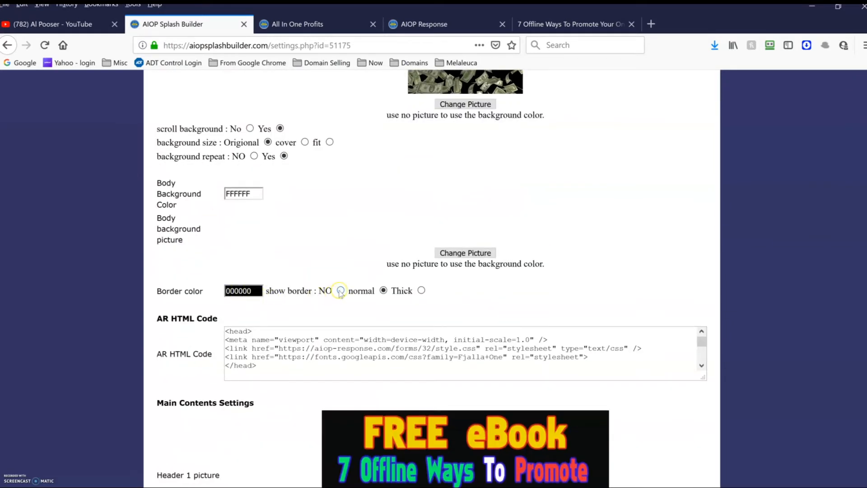
pyautogui.scroll(15, 227, 246)
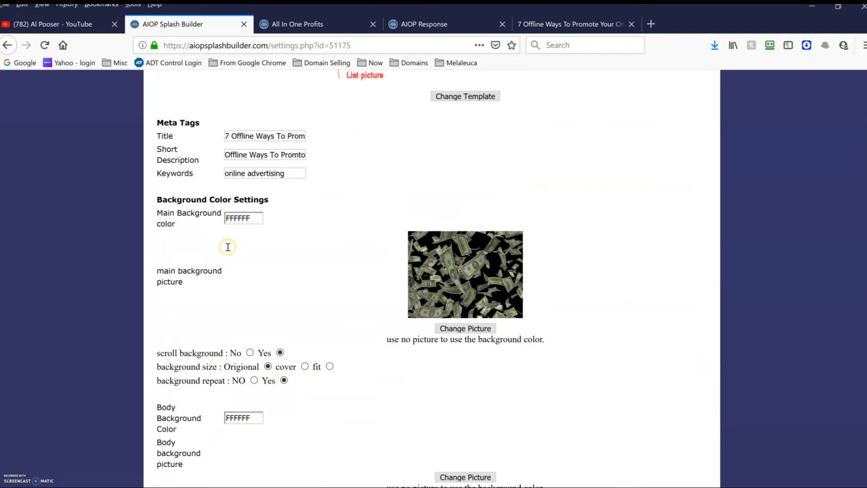
pyautogui.scroll(5, 201, 239)
pyautogui.click(177, 271)
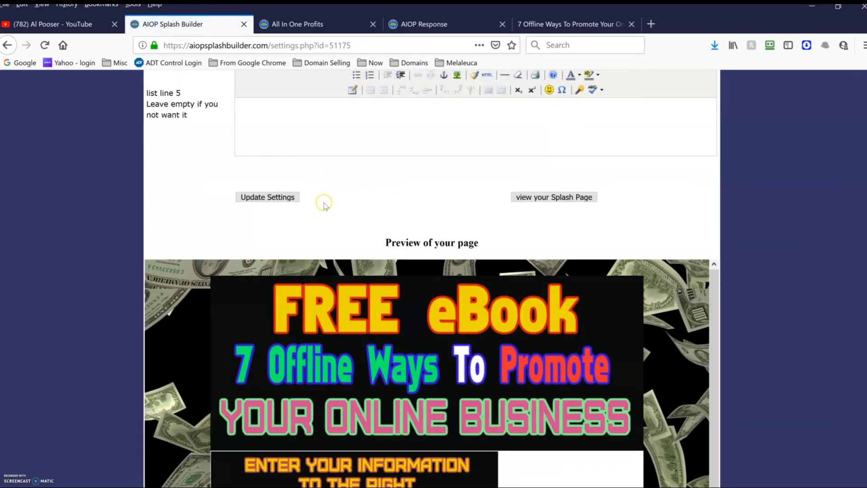
# Return to the Splash Pages list, copy the squeezebui page's link and load it in a new tab
pyautogui.scroll(20, 324, 204)
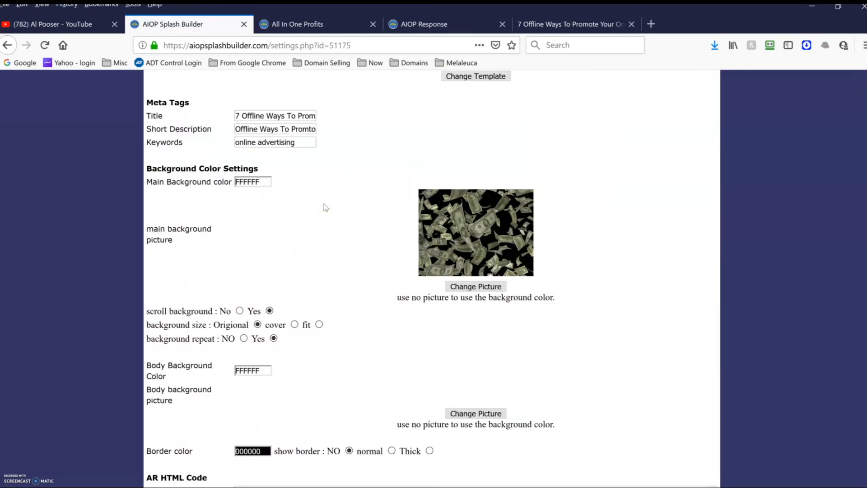
pyautogui.scroll(10, 324, 206)
pyautogui.click(316, 187)
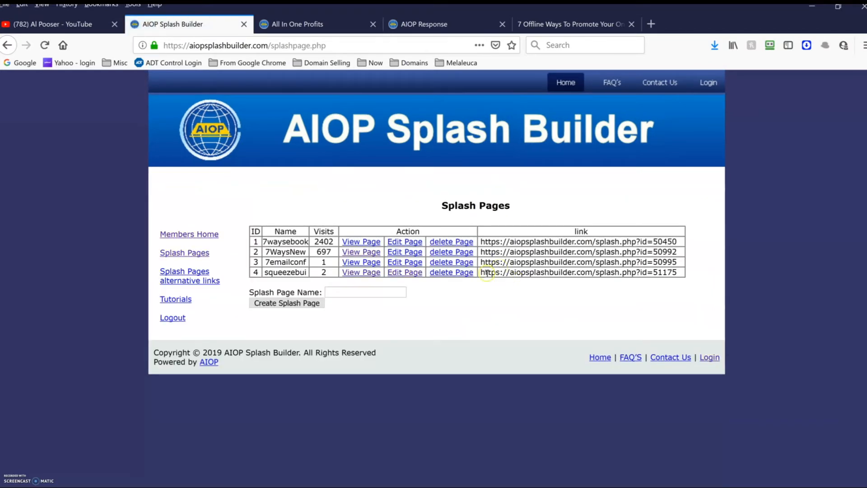
pyautogui.moveTo(482, 272); pyautogui.dragTo(672, 270)
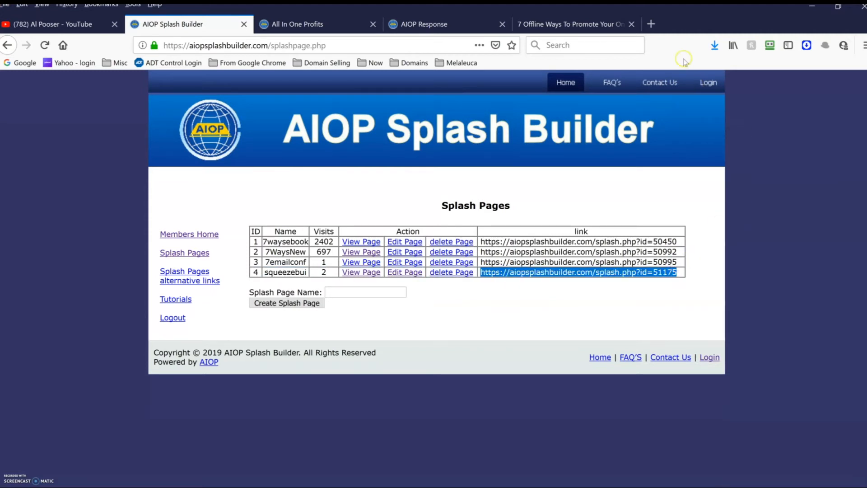
pyautogui.click(653, 21)
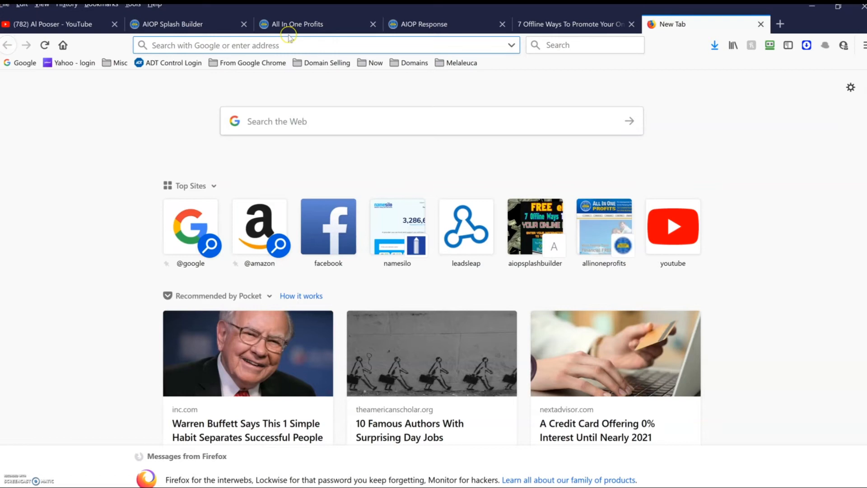
pyautogui.rightClick(272, 41)
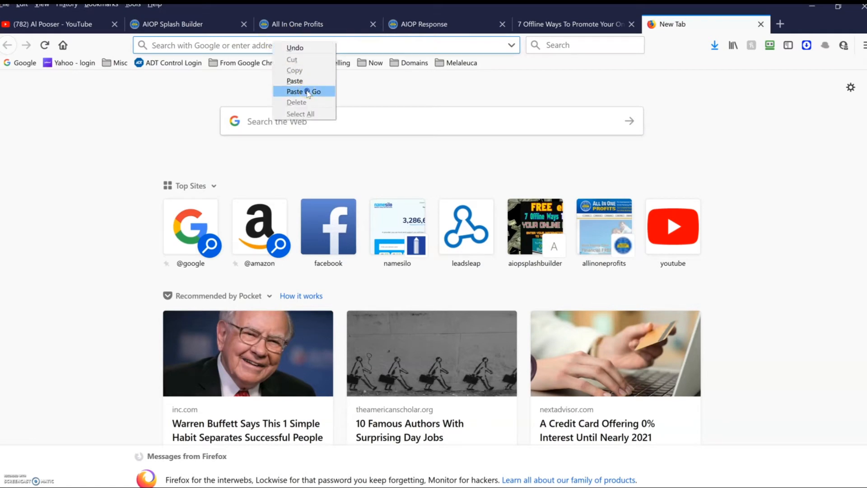
pyautogui.click(301, 91)
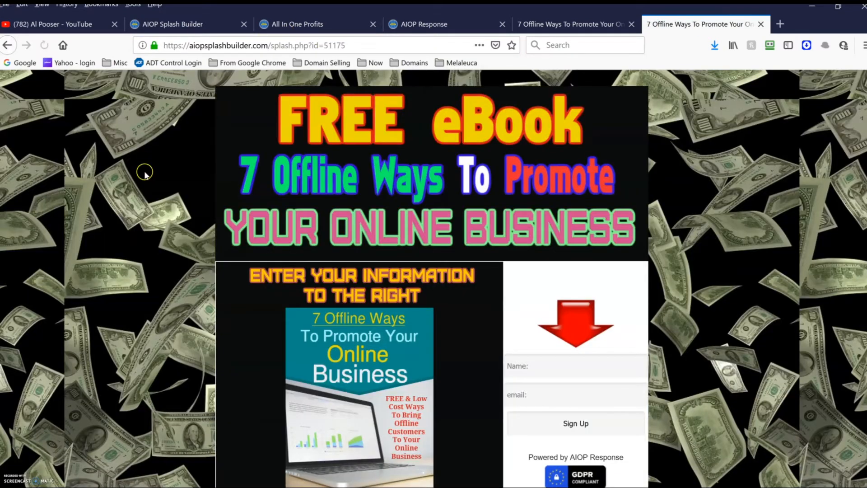
# Examine the updated live squeeze page, including its header, eBook picture, opt-in form, border lines and lower banner
pyautogui.scroll(-3, 146, 174)
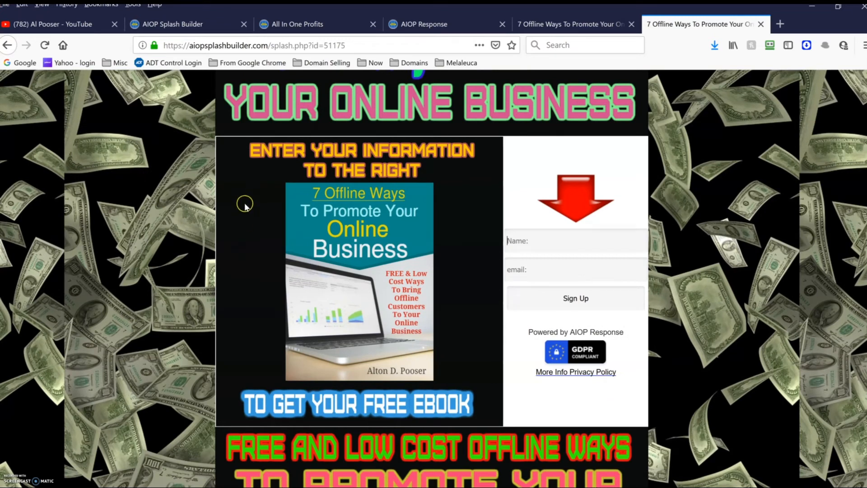
pyautogui.scroll(-1, 161, 261)
pyautogui.scroll(-1, 162, 261)
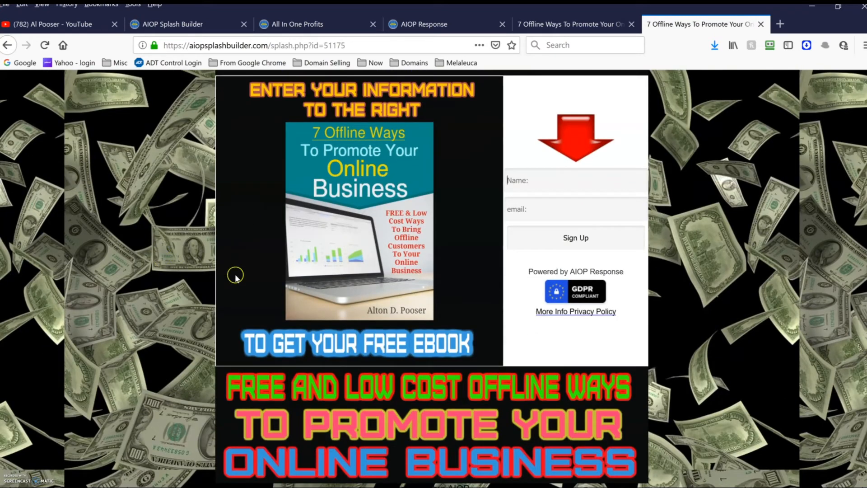
pyautogui.scroll(3, 199, 289)
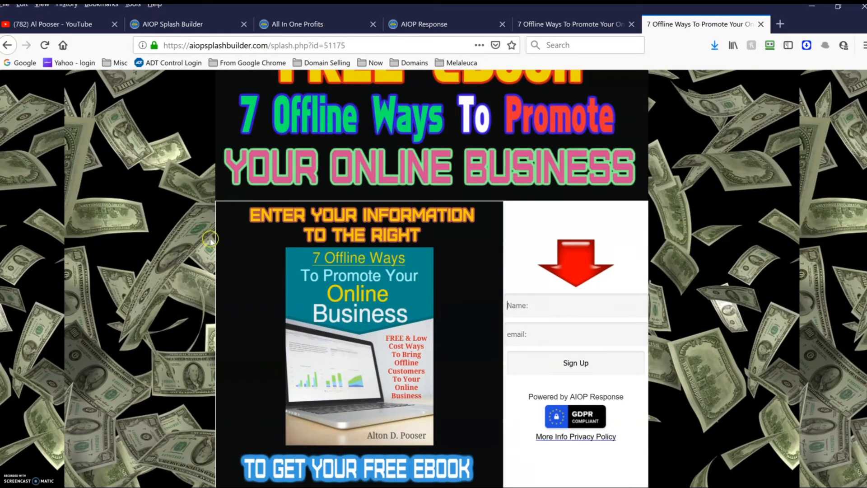
pyautogui.scroll(1, 217, 246)
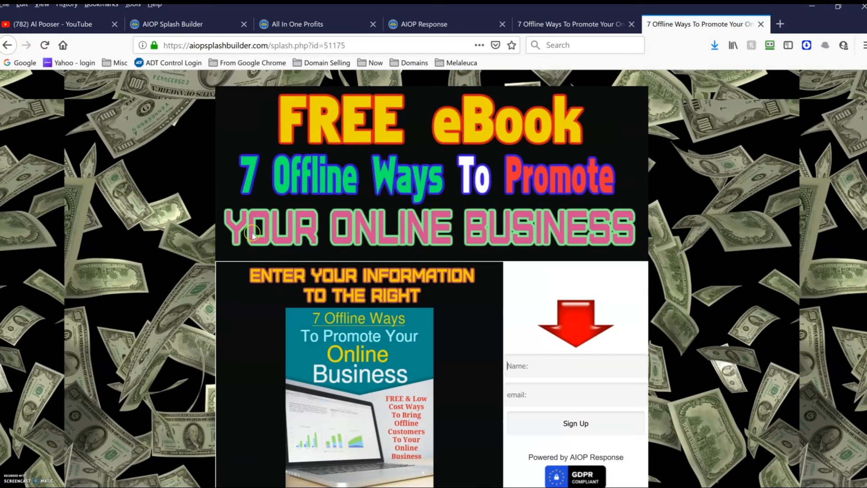
pyautogui.scroll(-3, 251, 311)
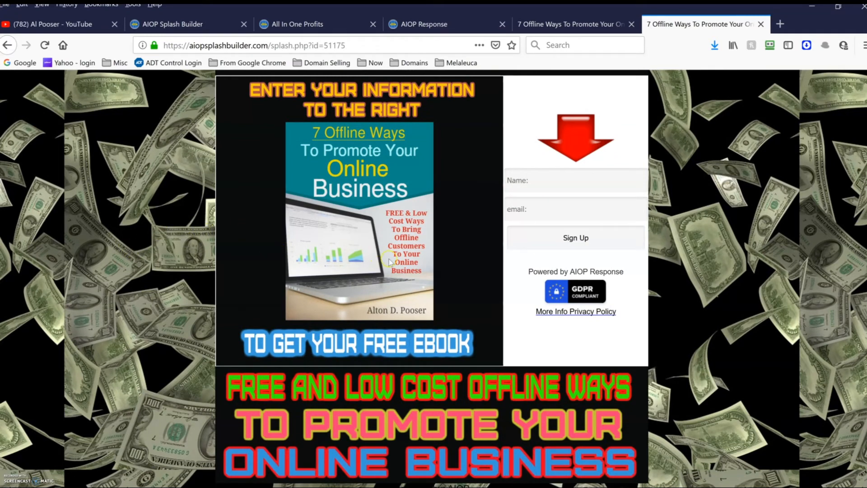
pyautogui.scroll(3, 389, 262)
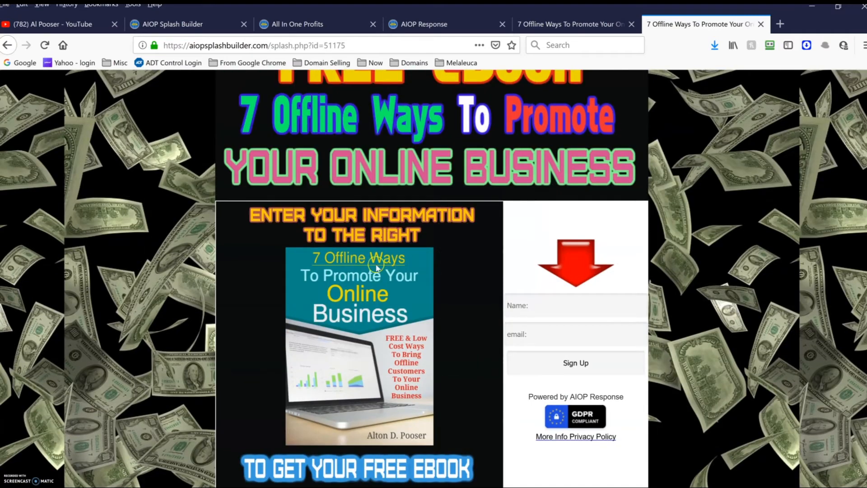
pyautogui.scroll(1, 299, 288)
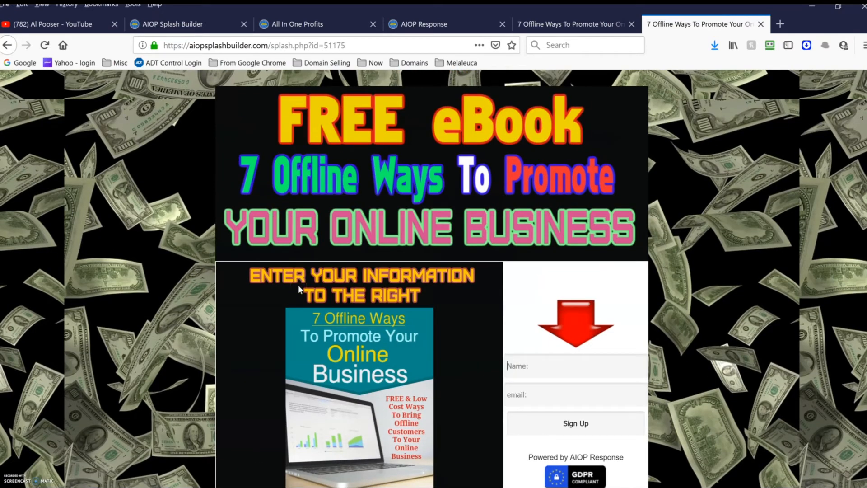
pyautogui.scroll(-3, 298, 285)
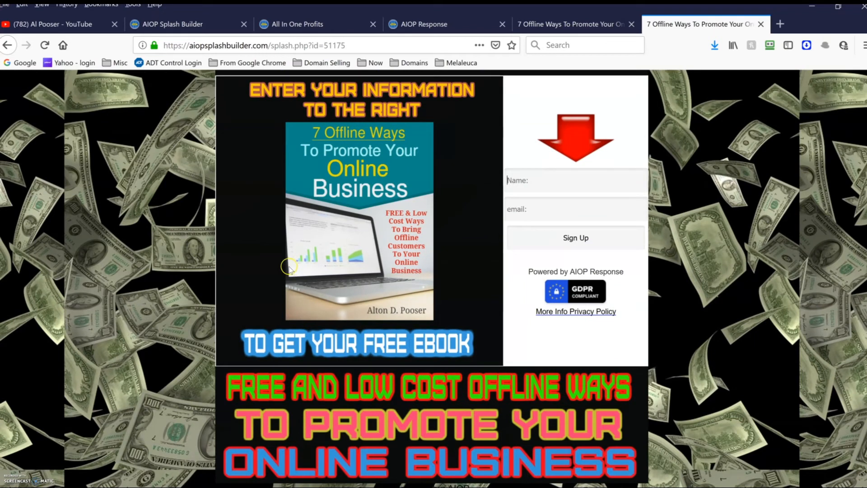